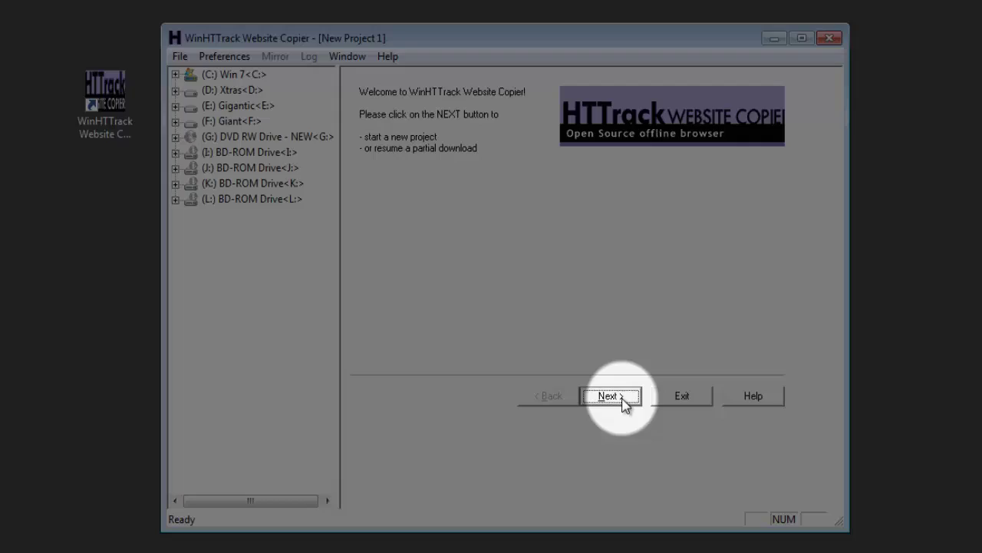
- Start a new project named 'C Plus Plus'
click(622, 399)
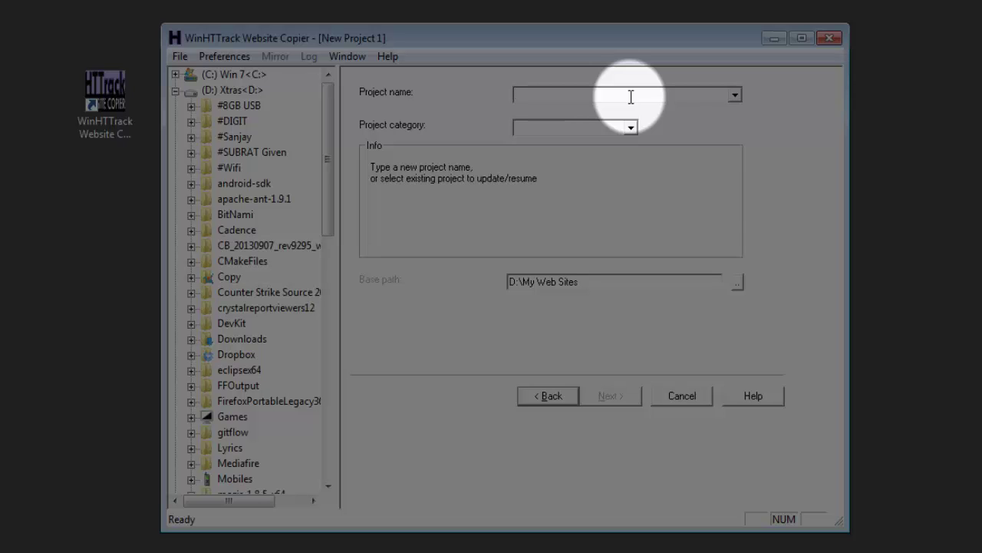
text(Cp)
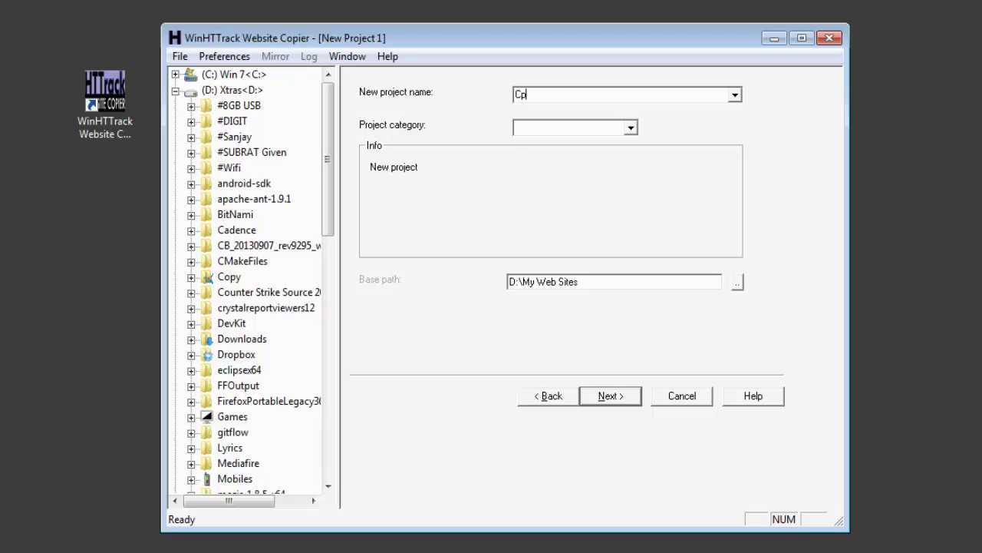
key(BackSpace)
text(Plus Plus)
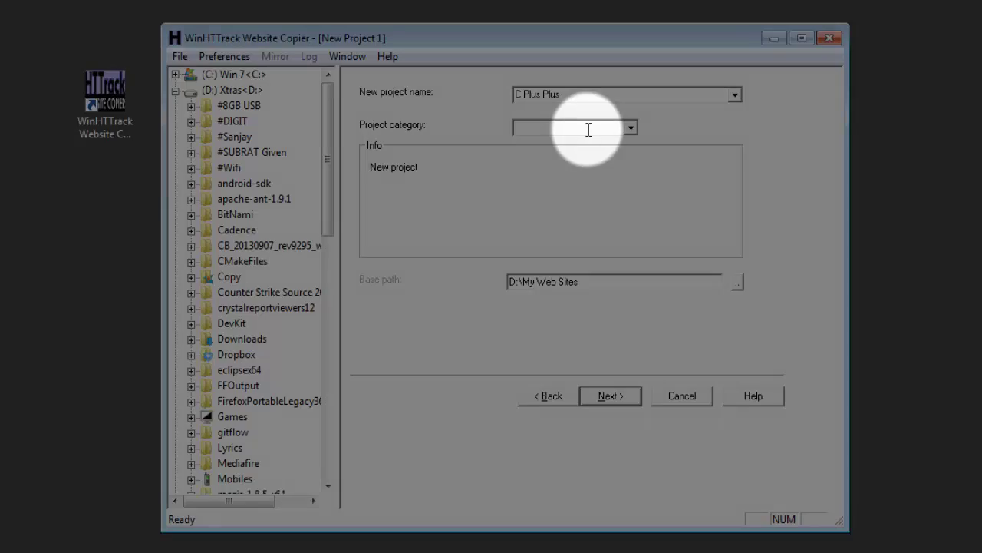
- Put the project in the 'Tutorial' category, keep base path D:\My Web Sites, and continue
click(588, 127)
text(Tutorial)
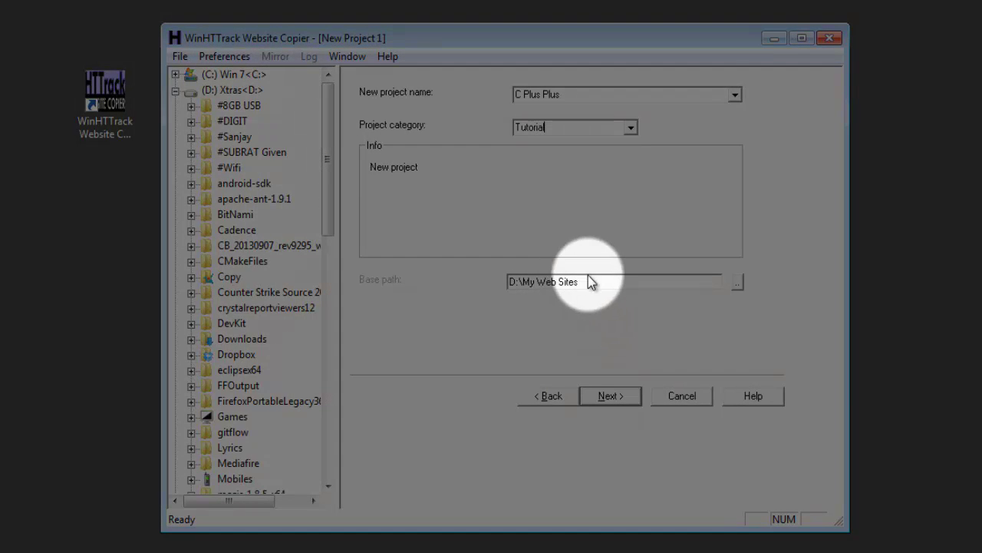
mouse_move(589, 281)
mouse_down()
mouse_move(507, 286)
mouse_move(612, 298)
mouse_move(608, 281)
mouse_up()
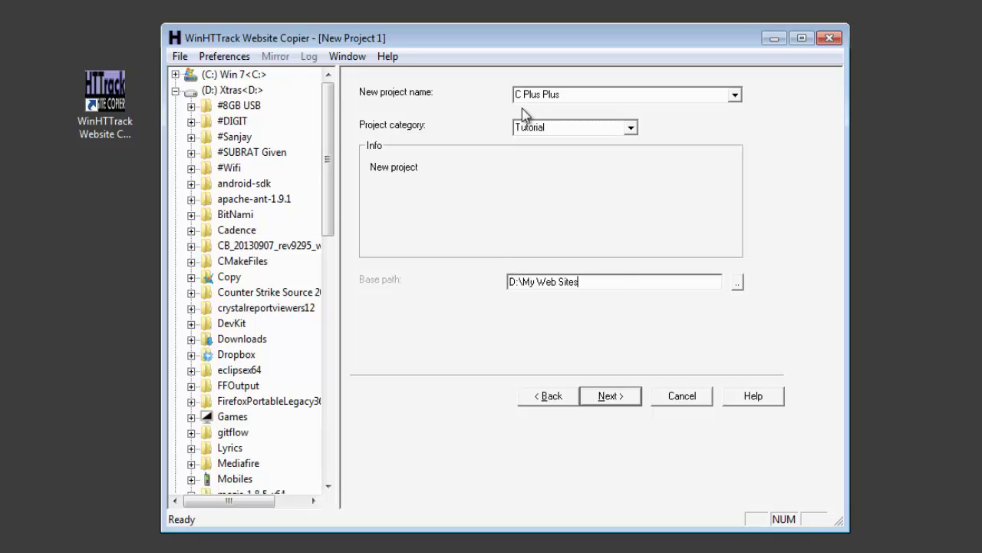
click(591, 95)
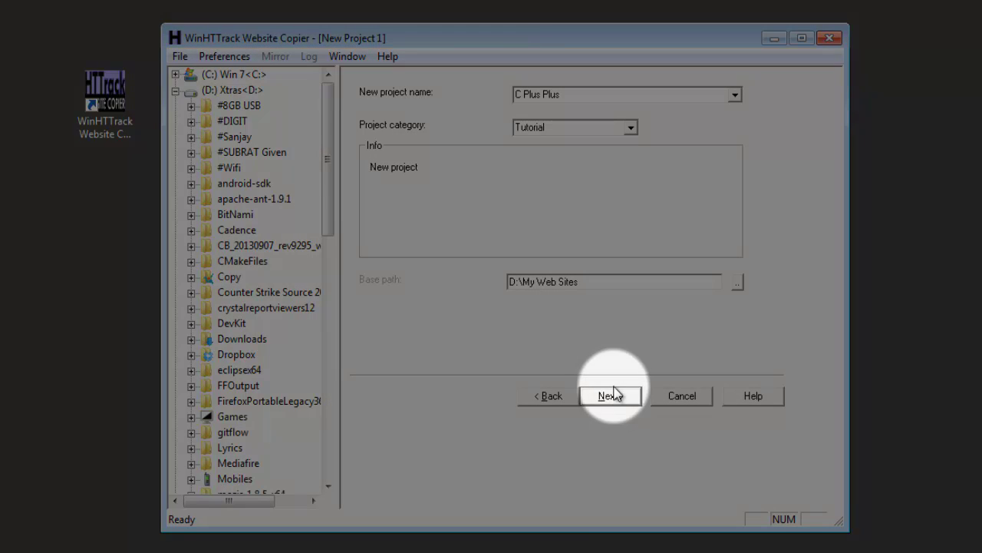
click(612, 393)
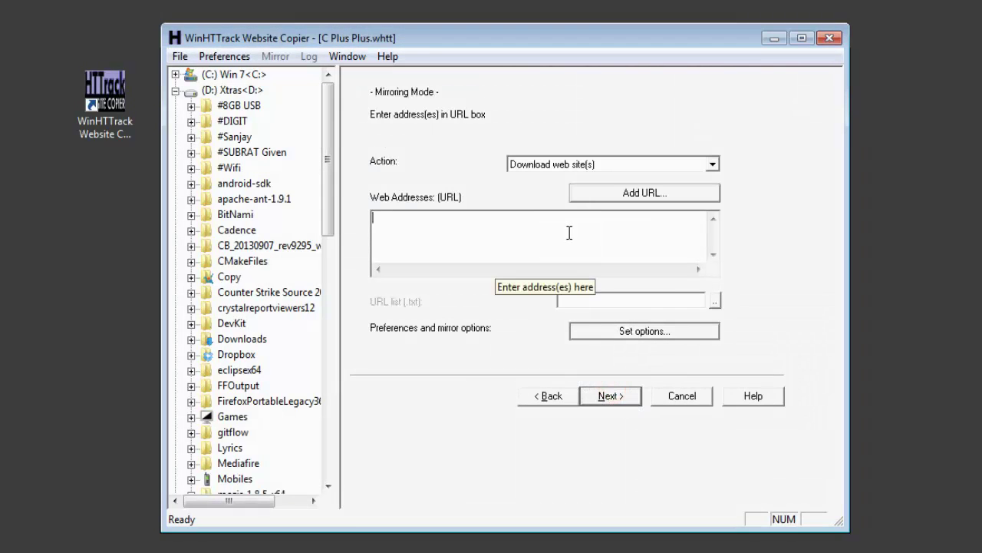
click(568, 232)
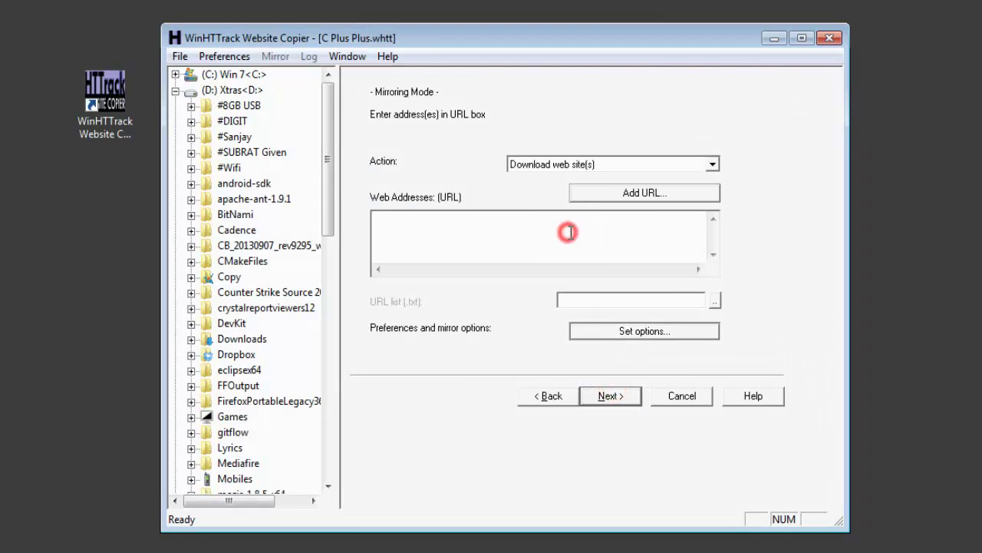
click(613, 193)
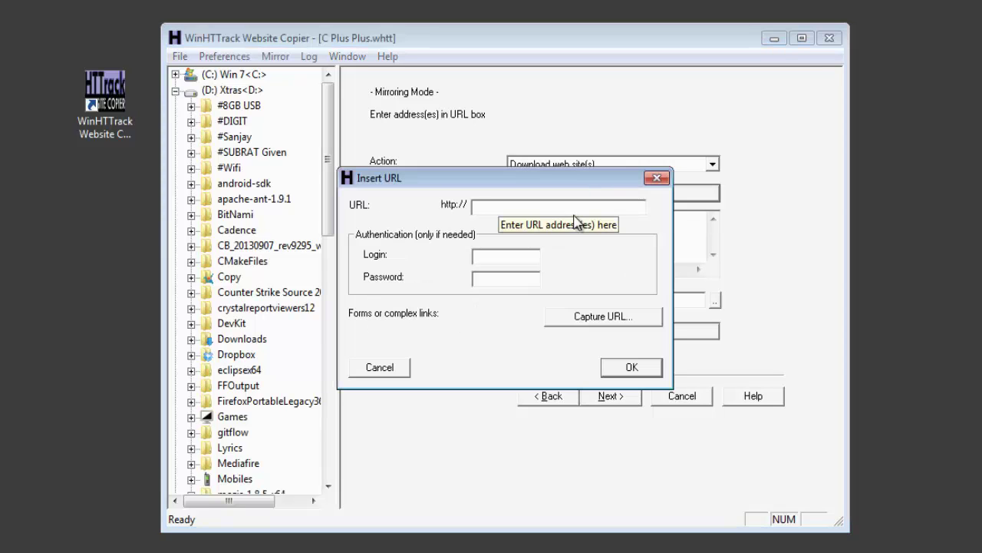
text(cpluspluspl)
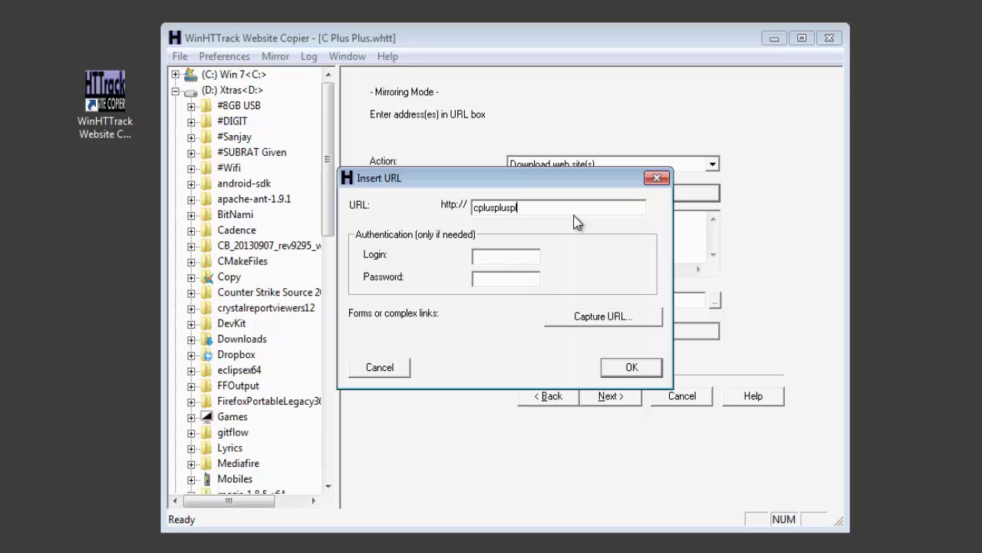
key(BackSpace)
key(BackSpace)
text(.com)
click(631, 367)
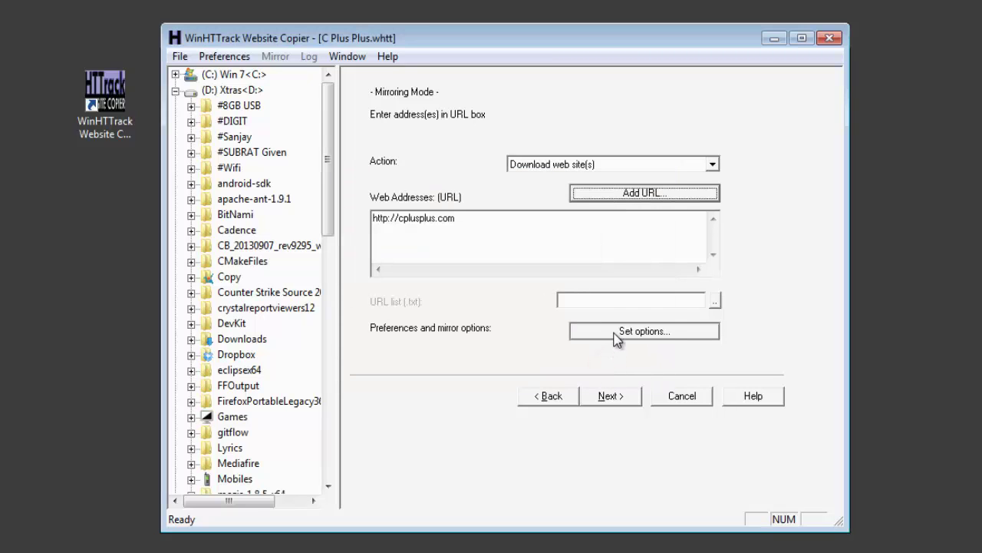
- Under Limits, set max external depth 0, no transfer-rate cap and 10 connections per second
click(614, 332)
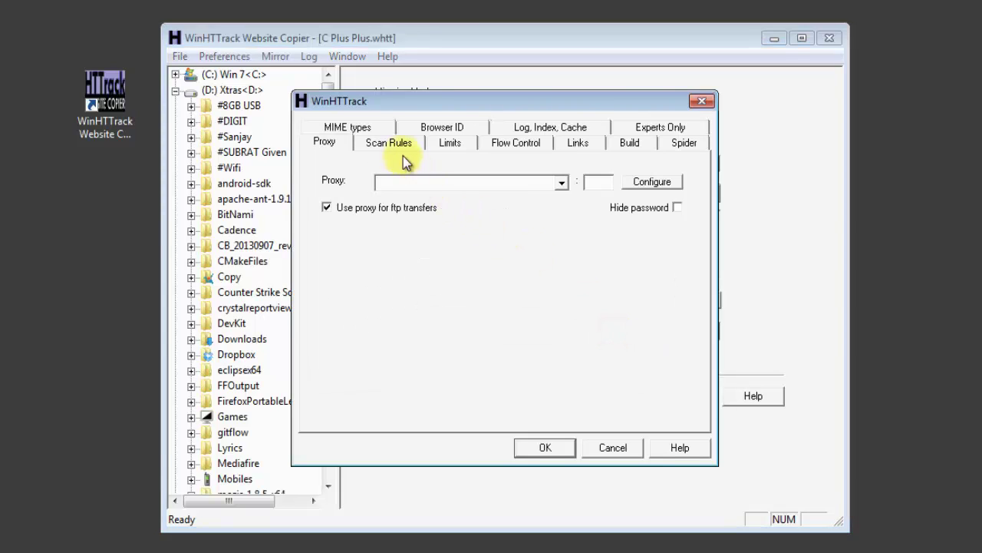
click(449, 143)
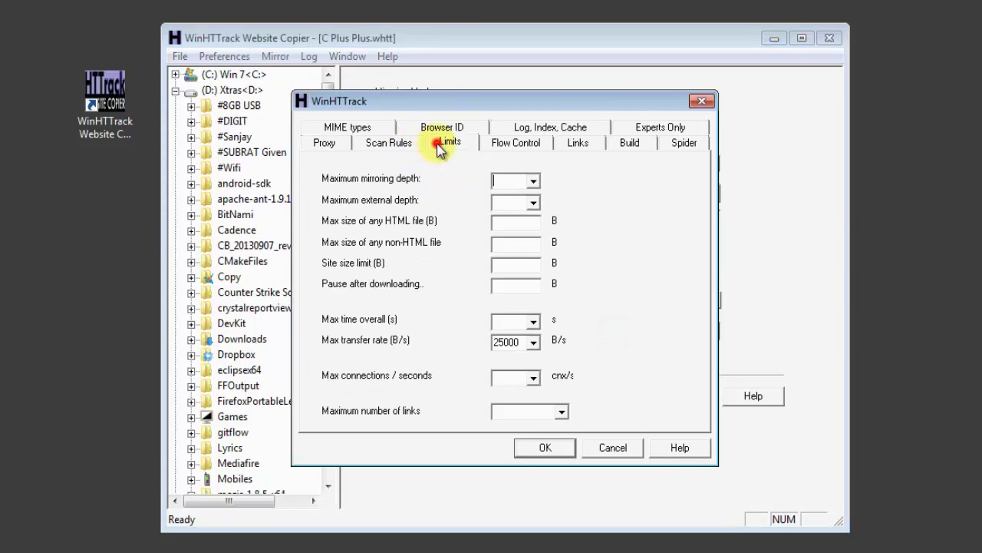
click(532, 203)
click(525, 221)
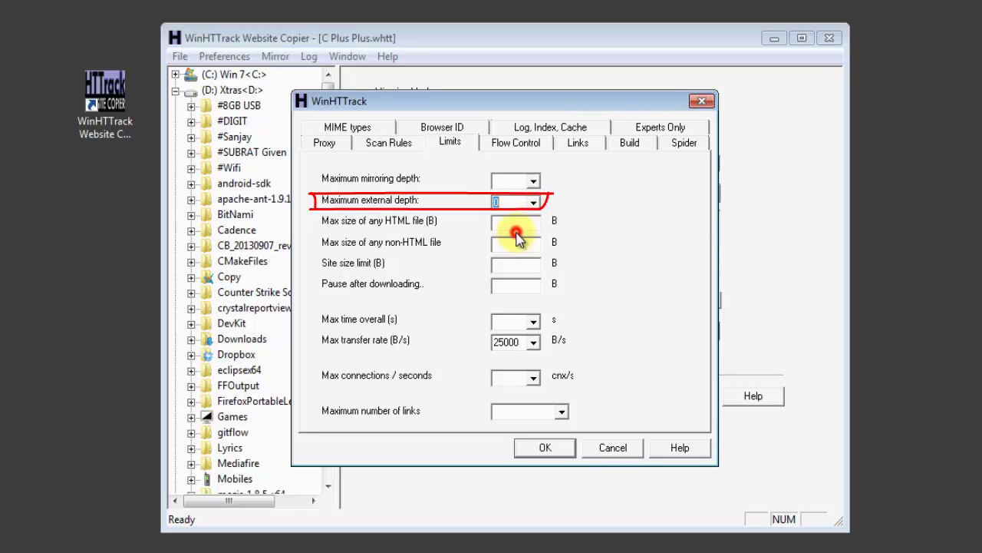
click(534, 342)
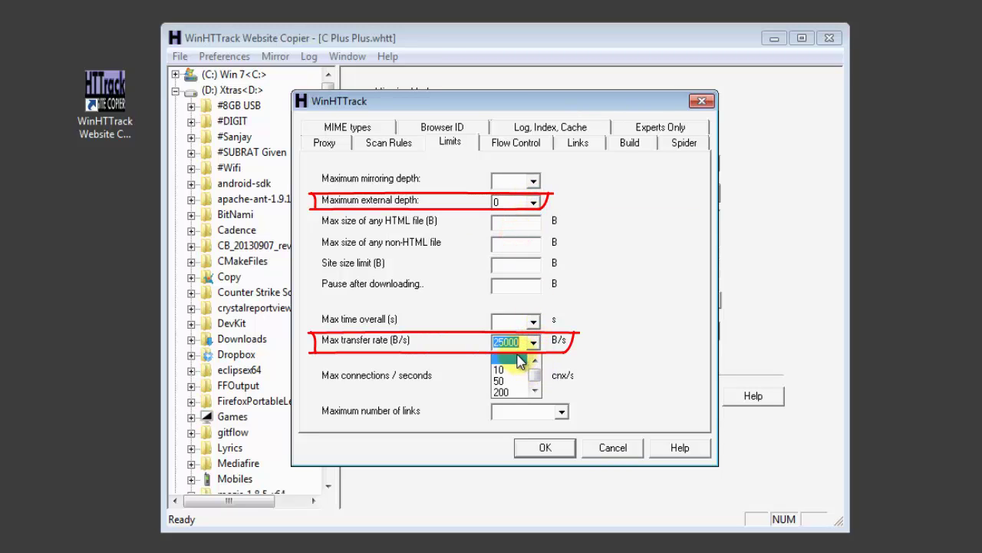
click(520, 359)
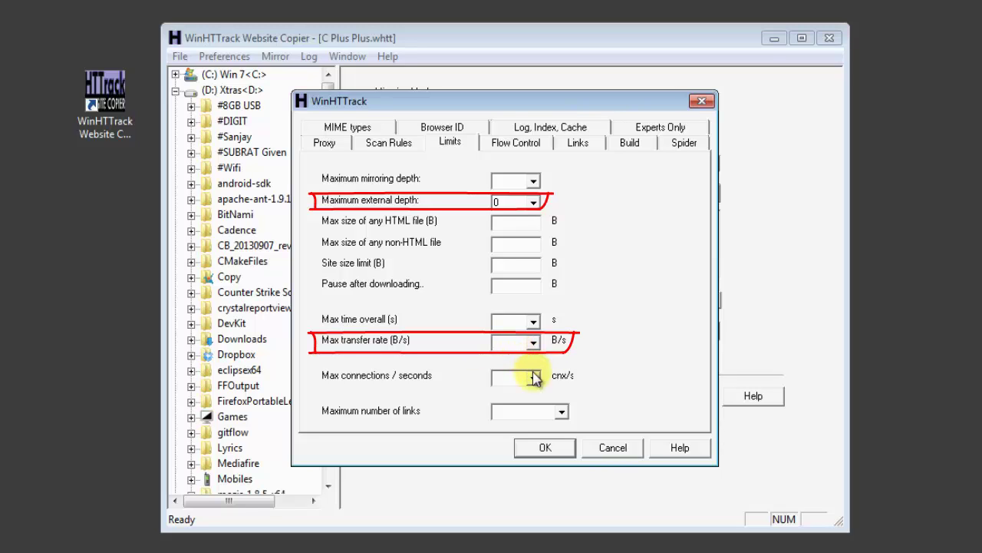
click(535, 377)
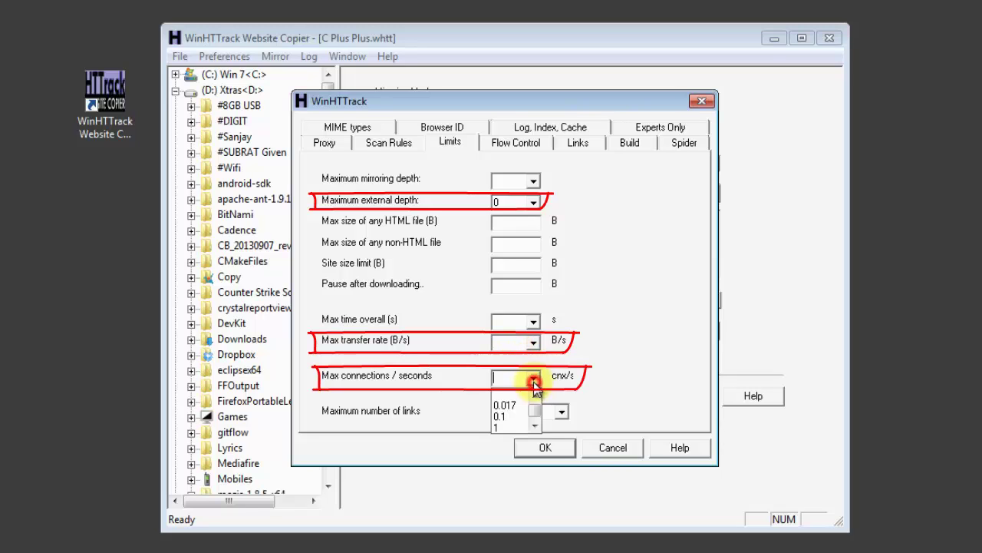
click(536, 424)
click(535, 424)
click(508, 424)
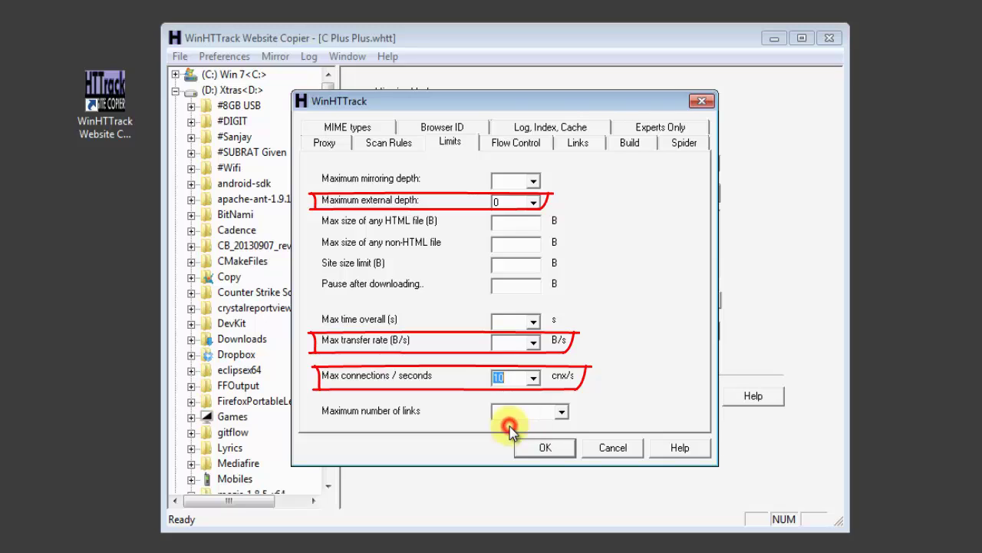
- Under Flow Control, use 8 connections and a 60-second timeout
click(547, 144)
click(495, 181)
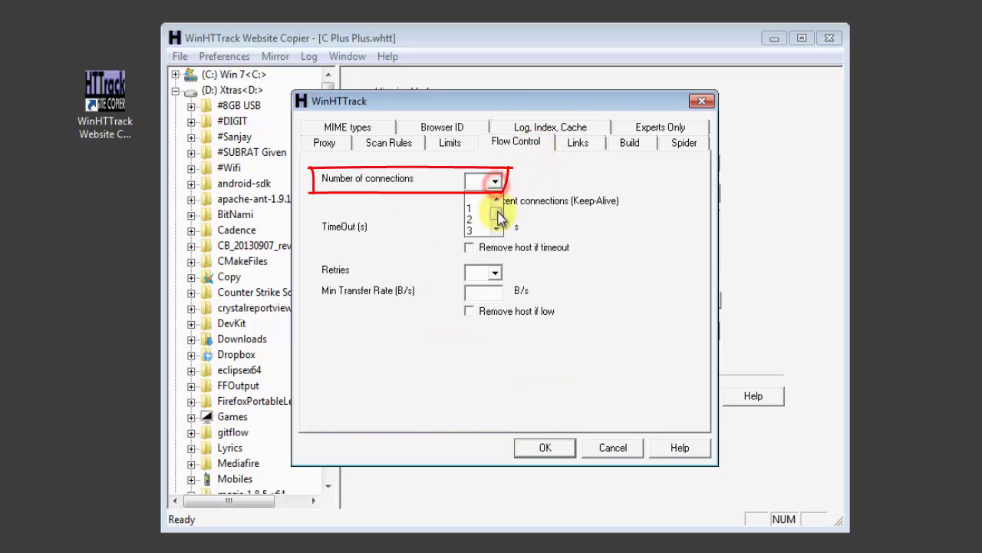
scroll(499, 218, down, 2)
click(480, 227)
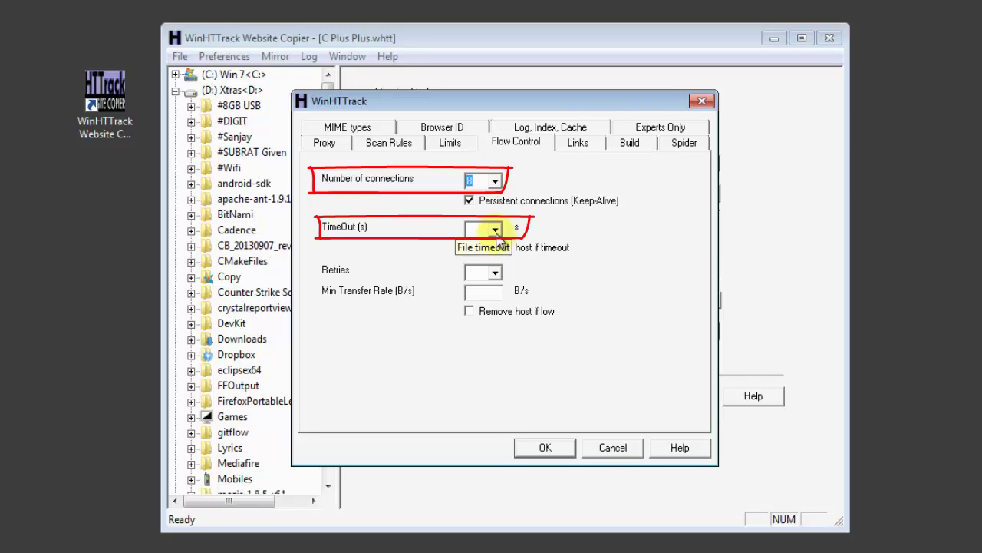
click(495, 228)
click(477, 246)
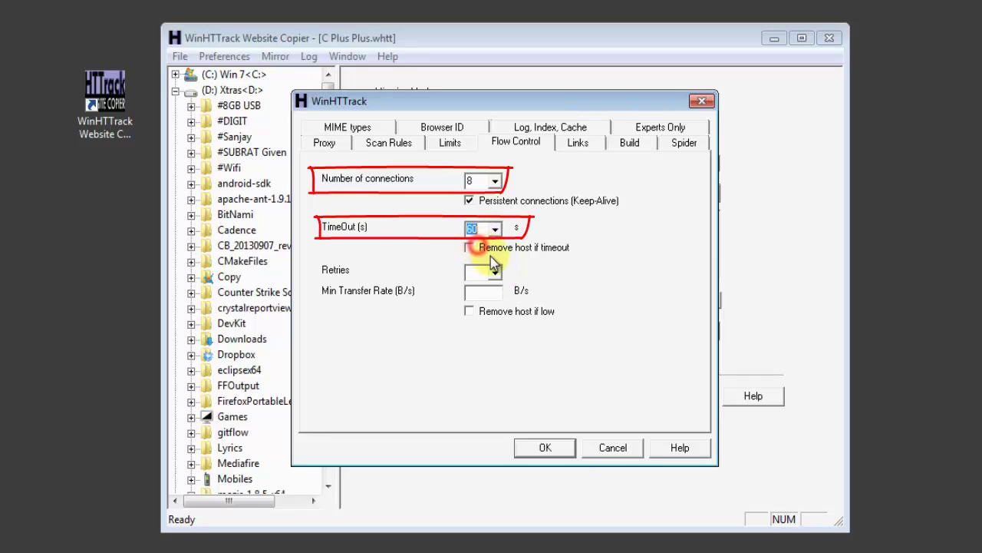
- Enable link validity testing and HTML-first fetching, plus no error pages and hidden passwords
click(584, 149)
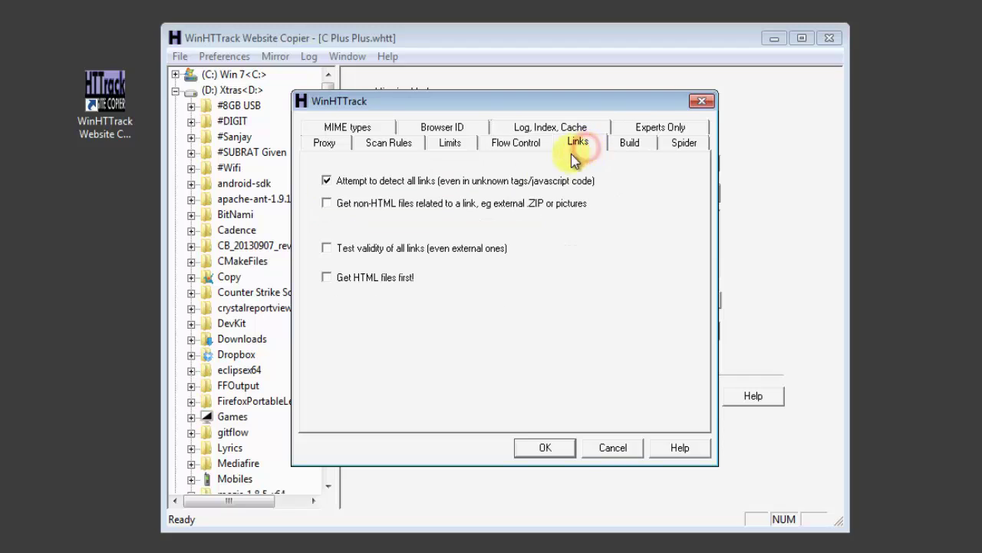
click(402, 247)
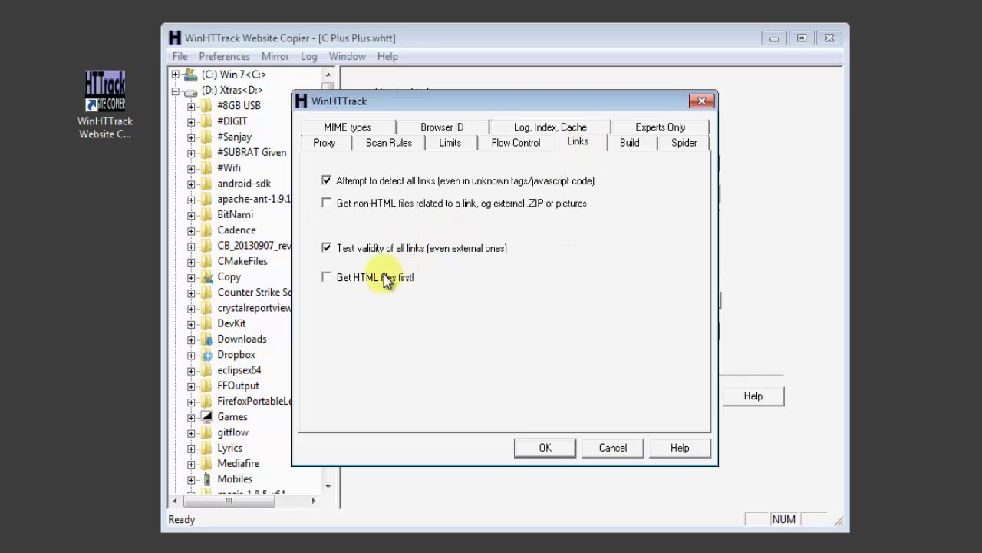
click(392, 277)
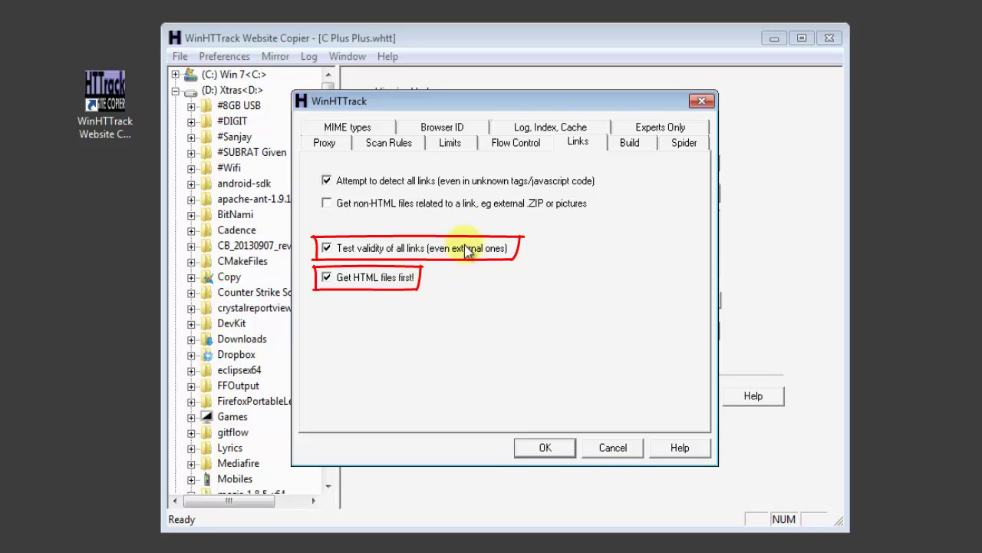
click(634, 142)
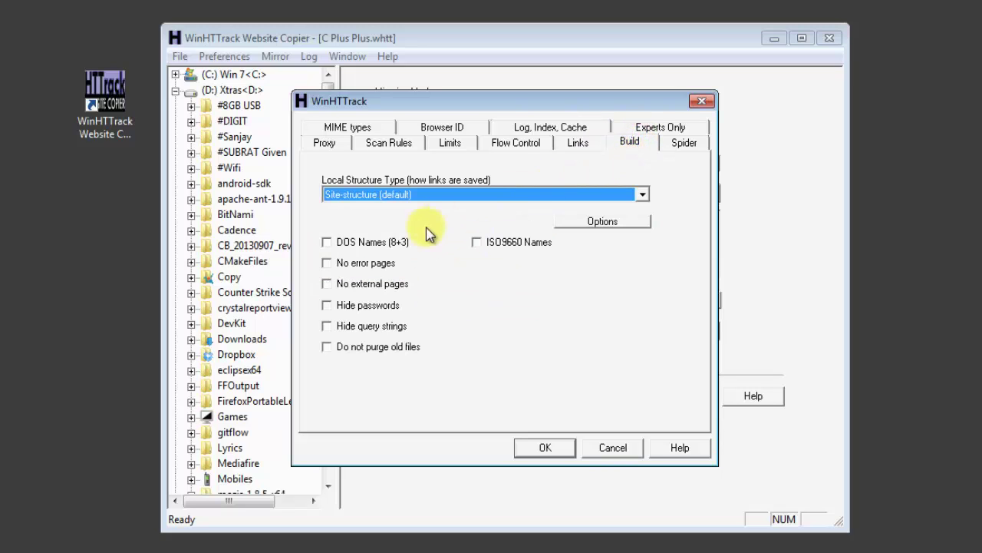
click(381, 269)
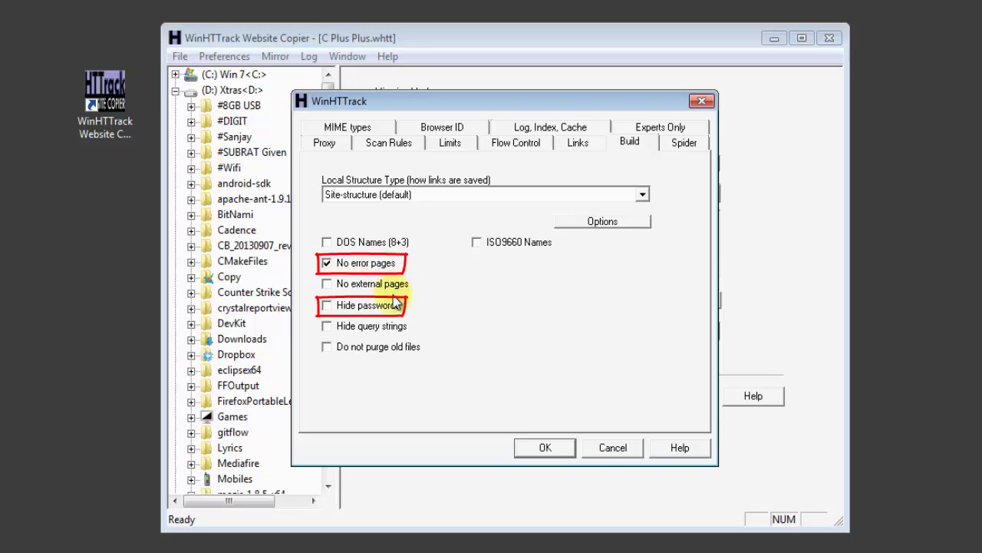
click(387, 307)
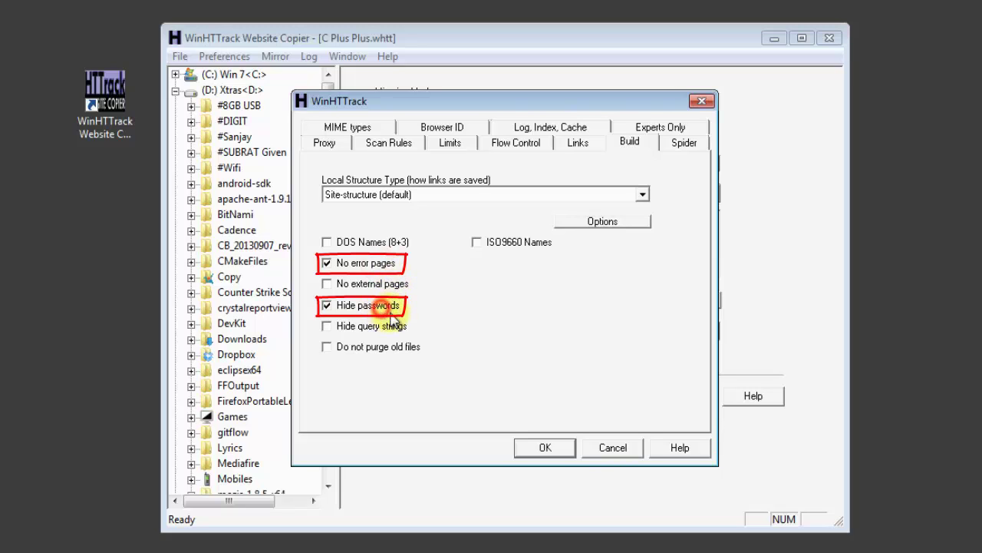
- Store all files in cache, stop creating log files and build a word database
click(683, 144)
click(673, 128)
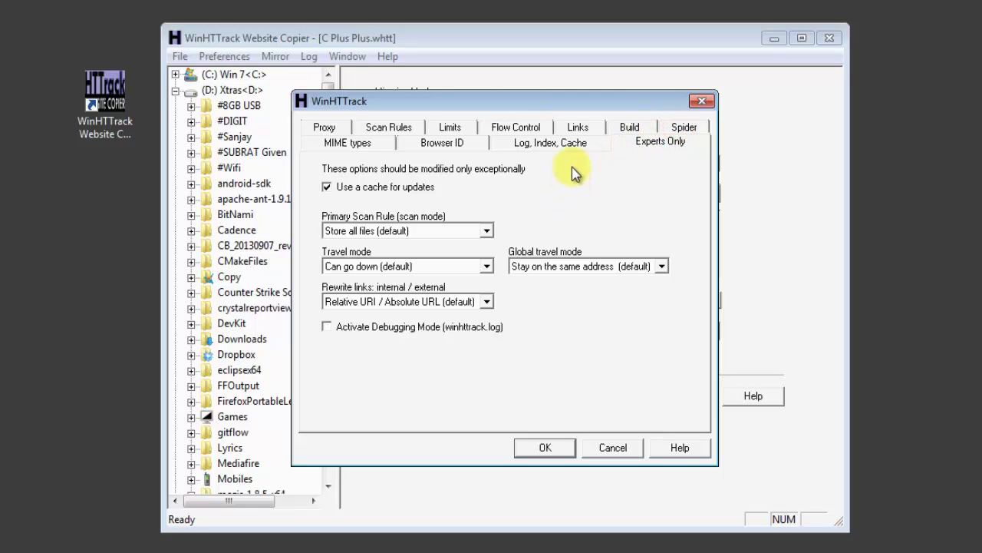
click(568, 144)
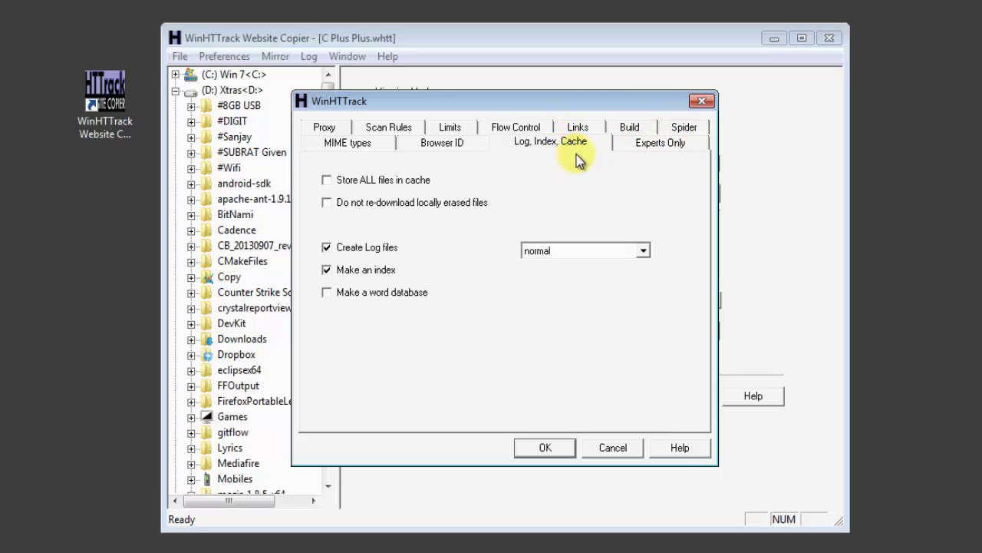
click(395, 178)
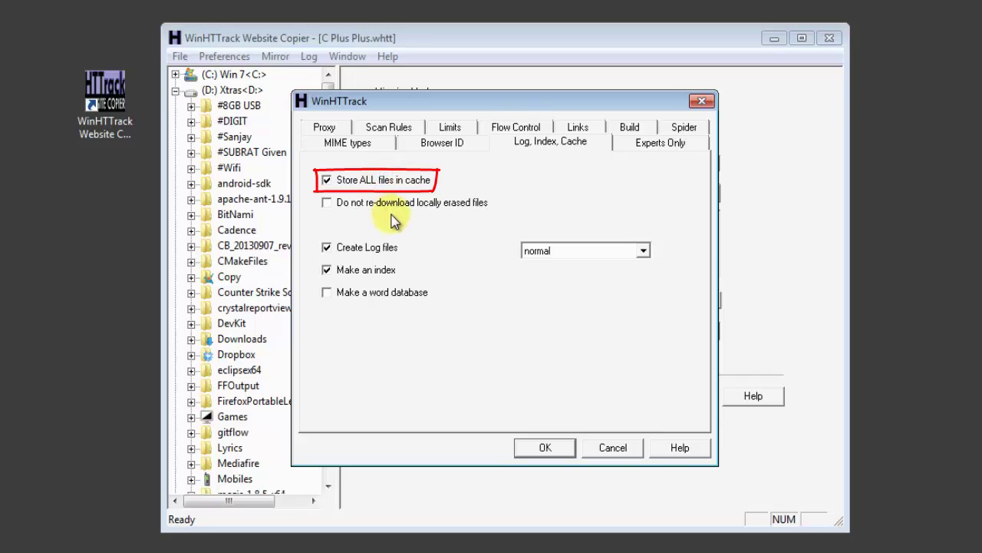
click(342, 253)
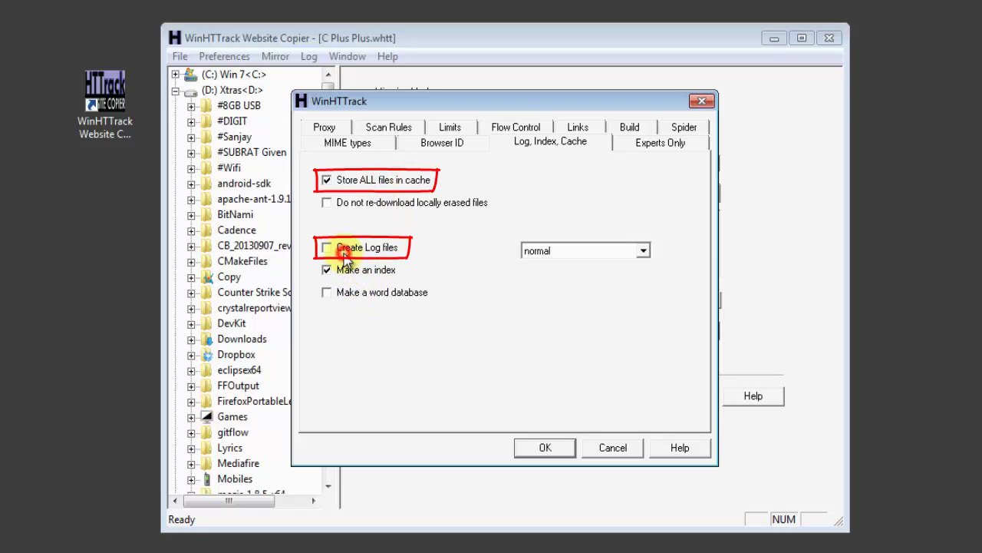
click(386, 300)
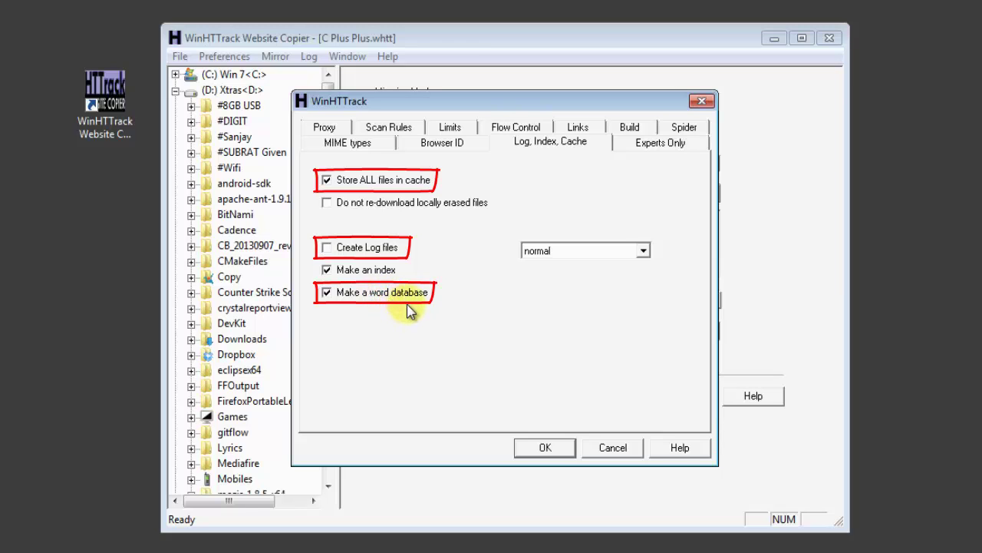
click(476, 145)
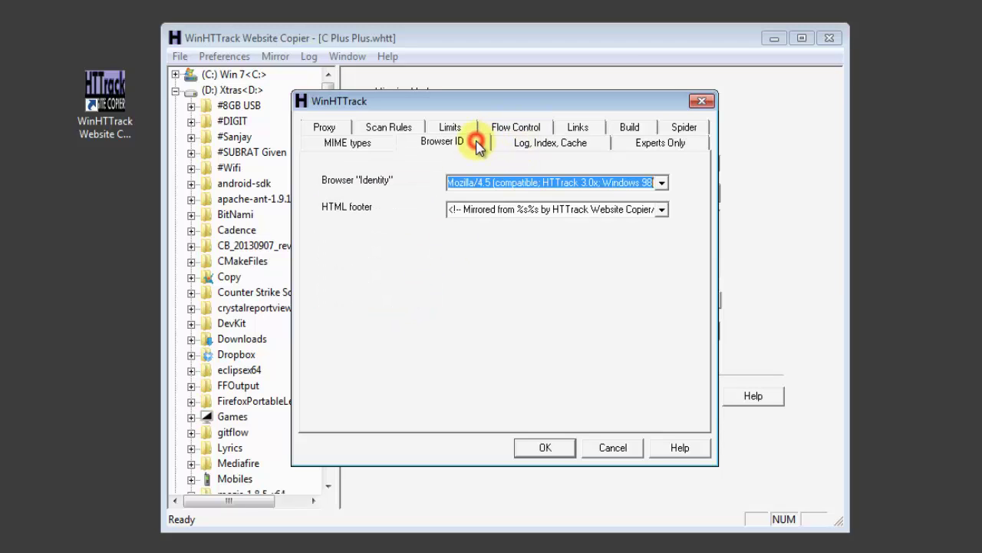
- Set the browser identity to MSIE 6.0 (Windows NT 5.0) and the HTML footer to (none)
click(661, 184)
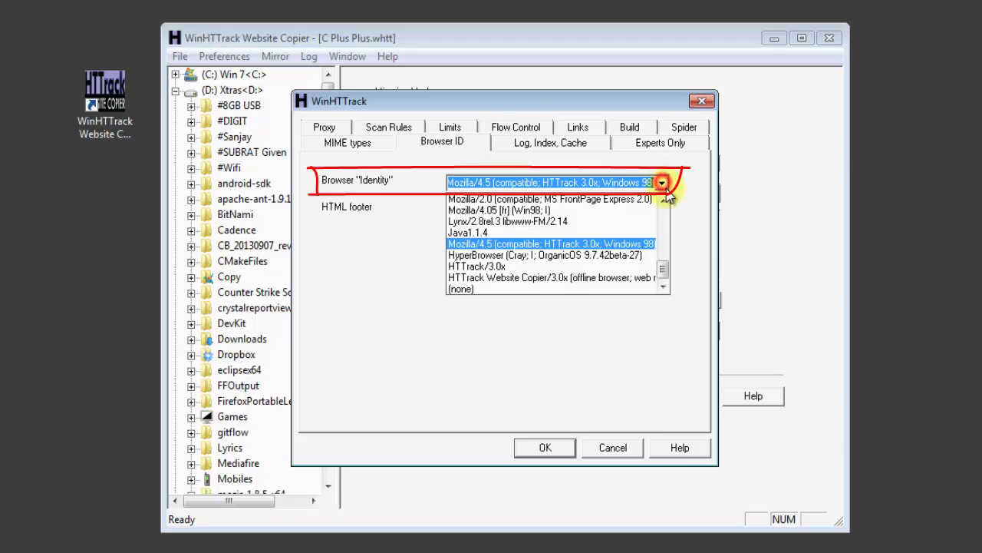
scroll(664, 230, down, 5)
click(654, 210)
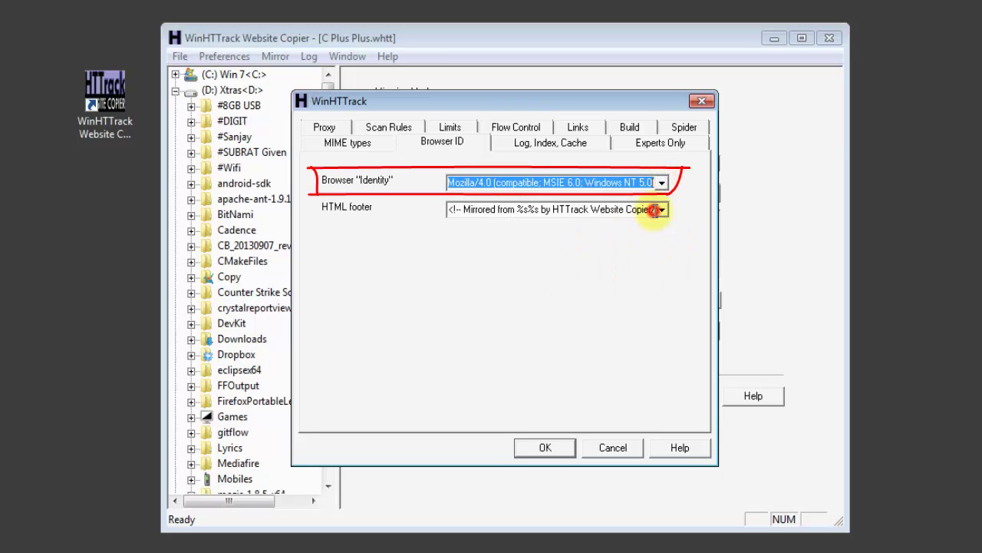
click(660, 210)
click(501, 291)
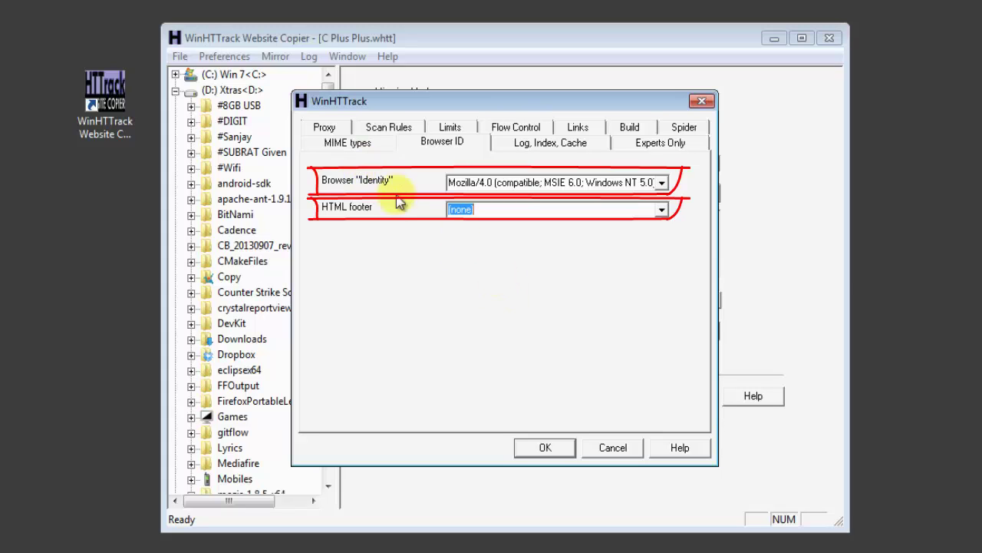
click(381, 126)
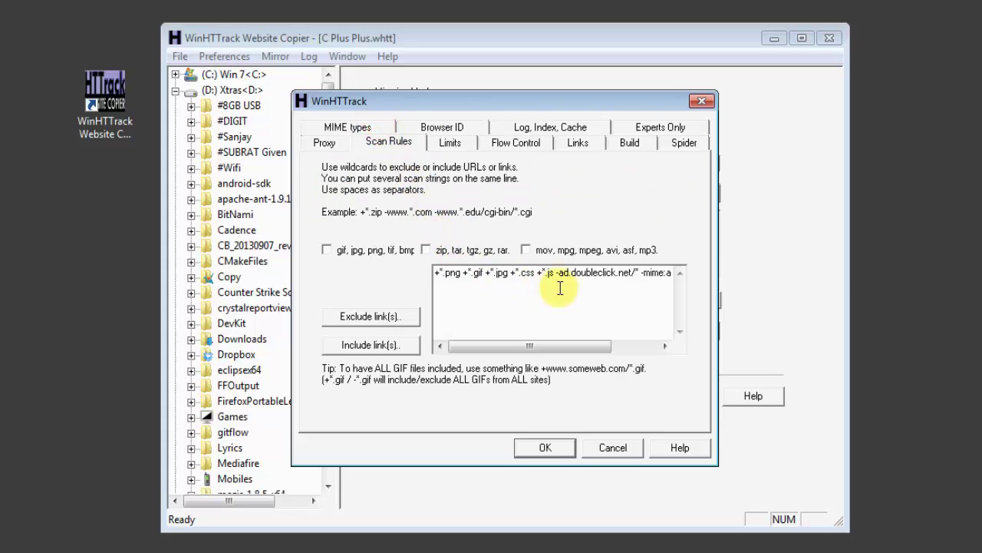
- Replace the default file-type scan rules with +cplusplus.com/*.css
drag(552, 273, 244, 252)
key(Delete)
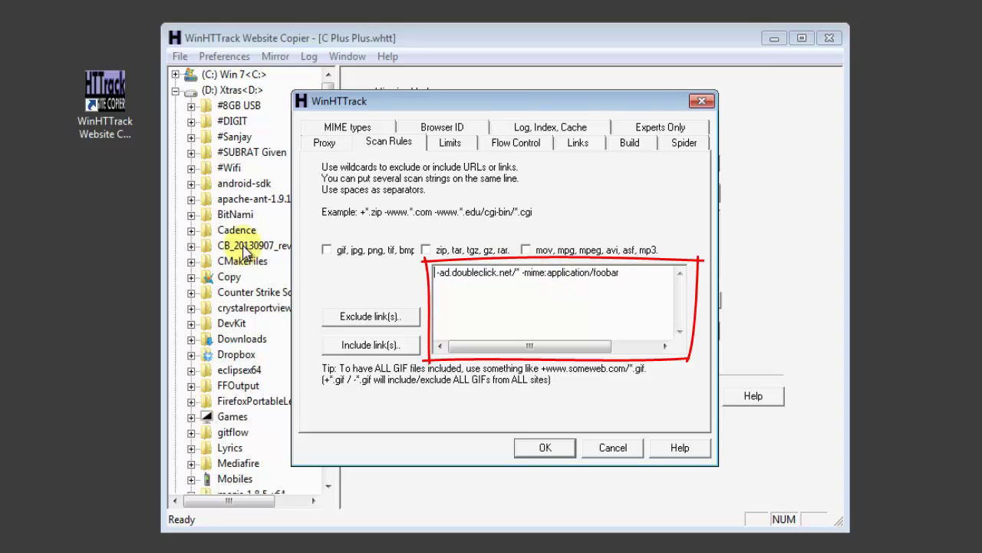
key(Delete)
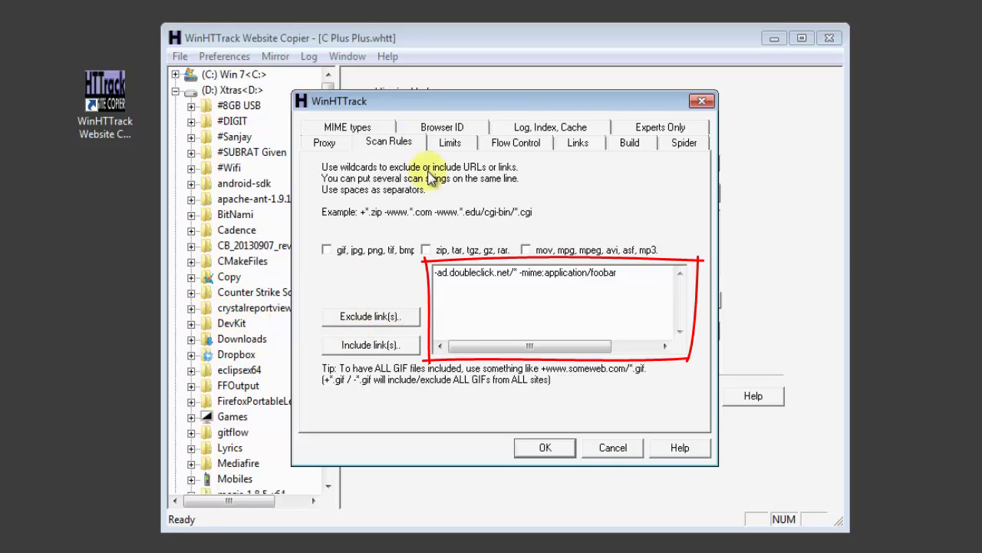
text(+)
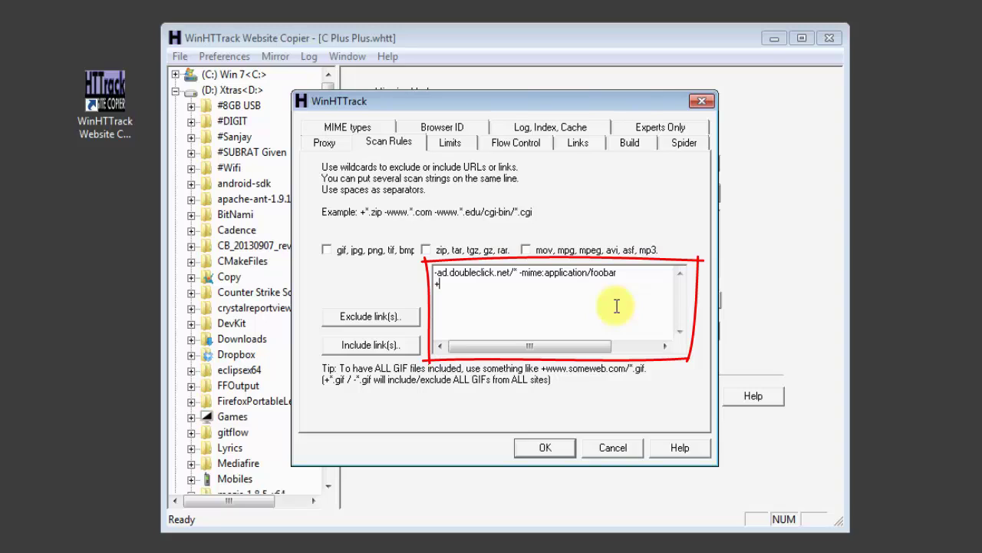
text(cplusplus.com/*.css)
- Add +cplusplus.com/*.js and +cplusplus.com/*.png rules from copies of the css rule
key(shift+Home)
key(ctrl+c)
key(End)
key(Return)
key(ctrl+v)
key(BackSpace)
key(BackSpace)
key(BackSpace)
text(js)
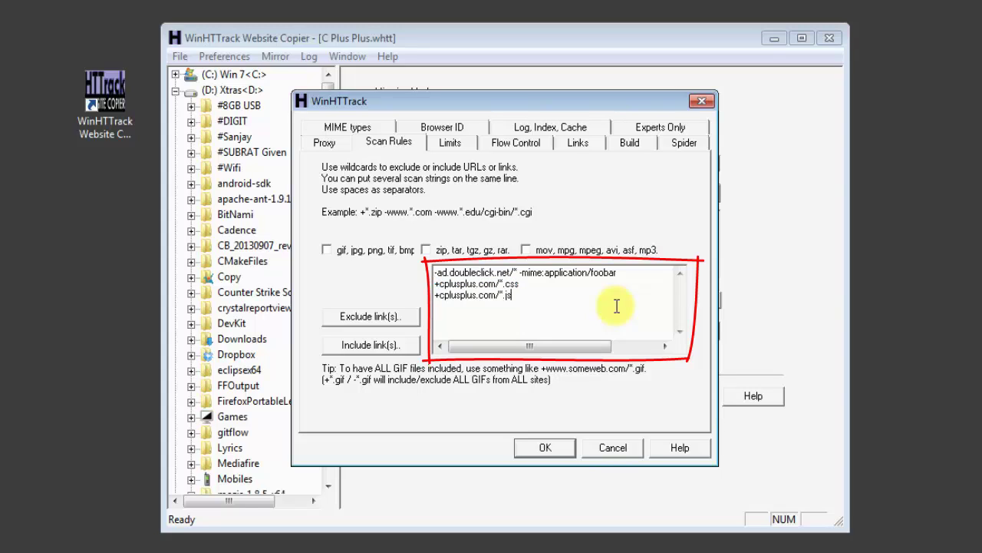
key(Return)
key(ctrl+v)
key(BackSpace)
key(BackSpace)
key(BackSpace)
text(png)
- Add +cplusplus.com/*.gif and +cplusplus.com/*.jpg rules
key(Return)
key(ctrl+v)
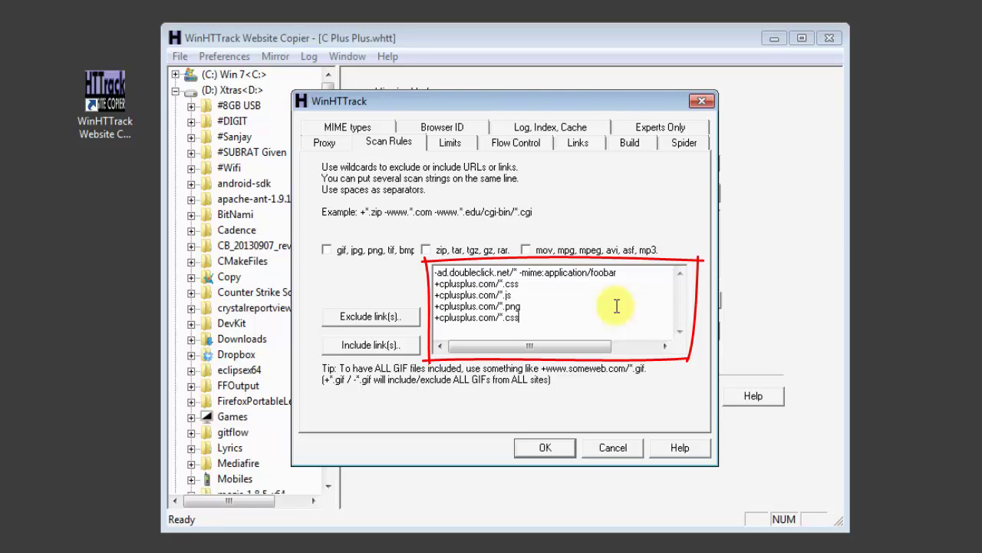
key(BackSpace)
key(BackSpace)
text(gif)
key(Return)
key(ctrl+v)
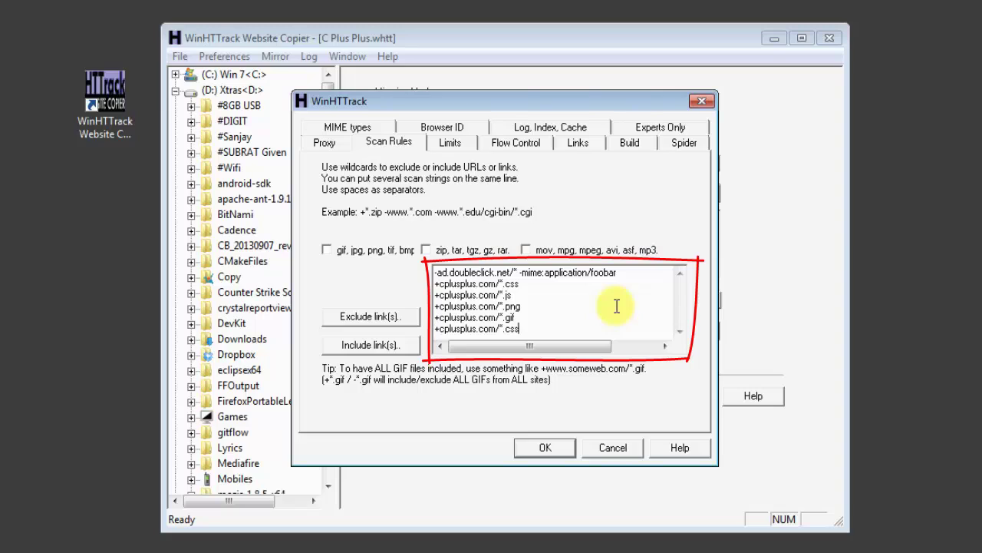
key(BackSpace)
key(BackSpace)
key(BackSpace)
text(jpg)
key(Return)
- Add the +cplusplus.com/*.woff, *.svg and *.tiff rules and confirm the scan rules
key(ctrl+v)
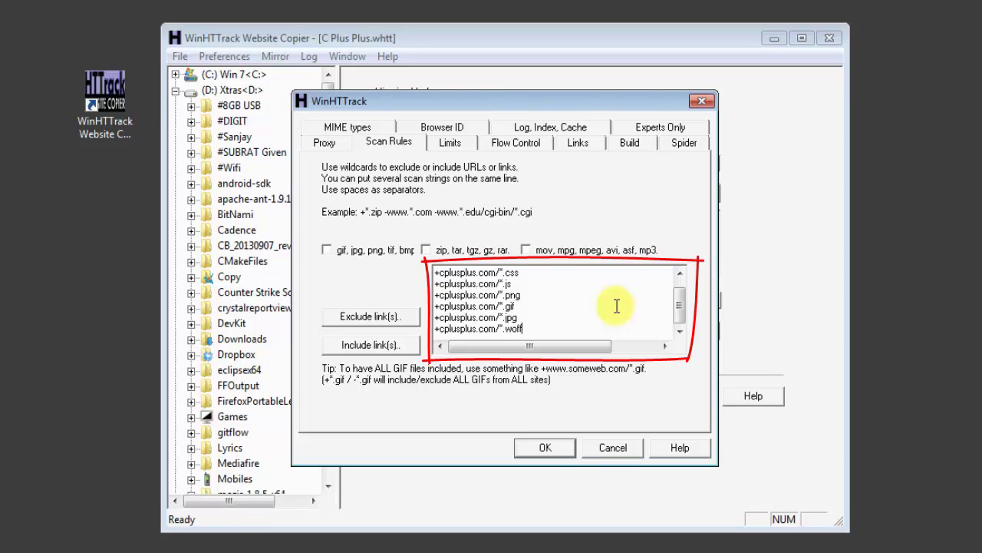
key(Return)
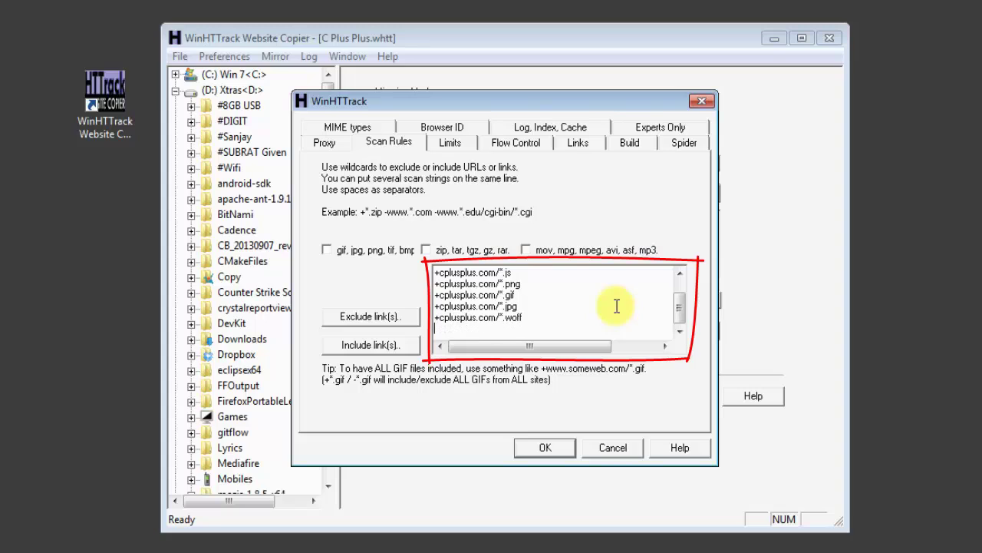
key(ctrl+v)
text(vg)
key(Return)
key(ctrl+v)
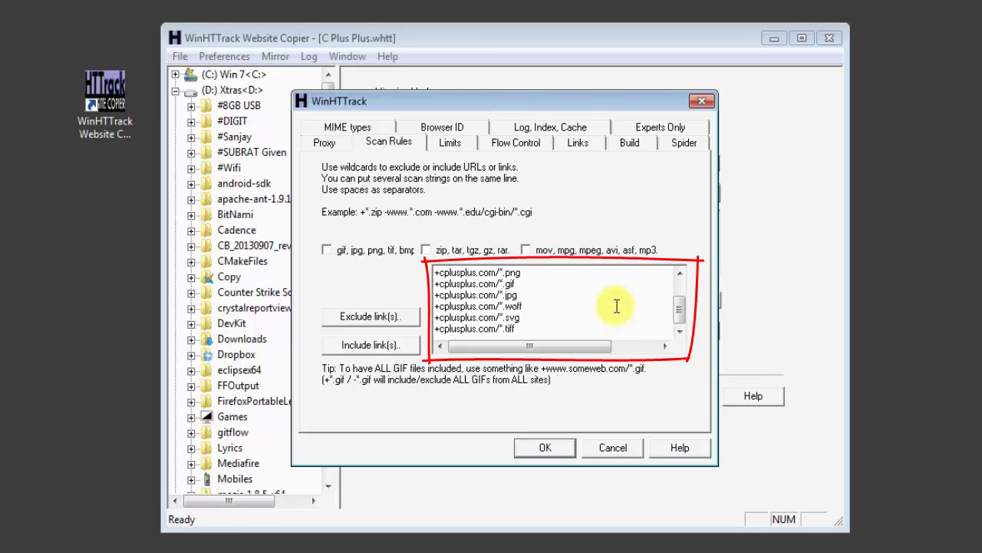
click(534, 448)
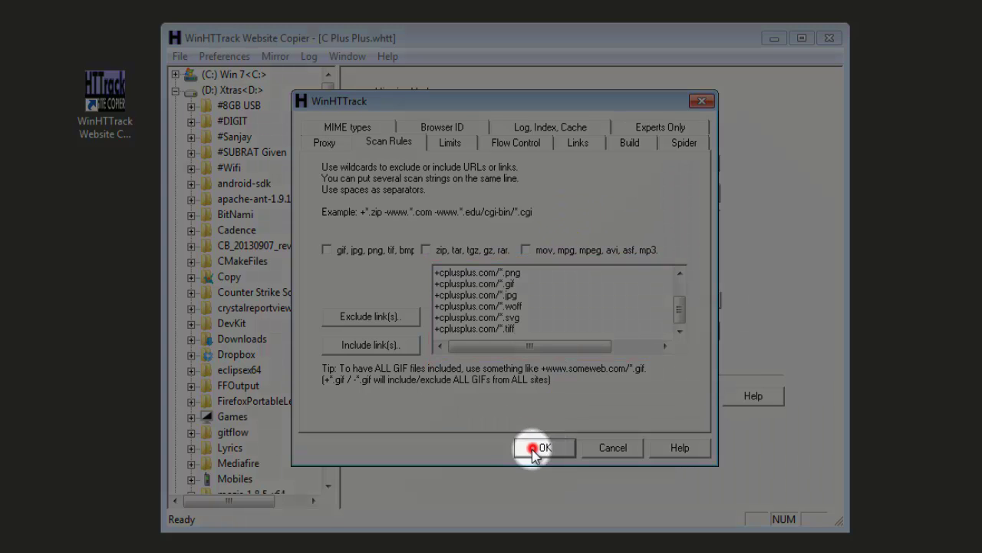
- Set the provider to 'Do not connect to a provider (already connected)' and turn off Disconnect when finished
click(604, 396)
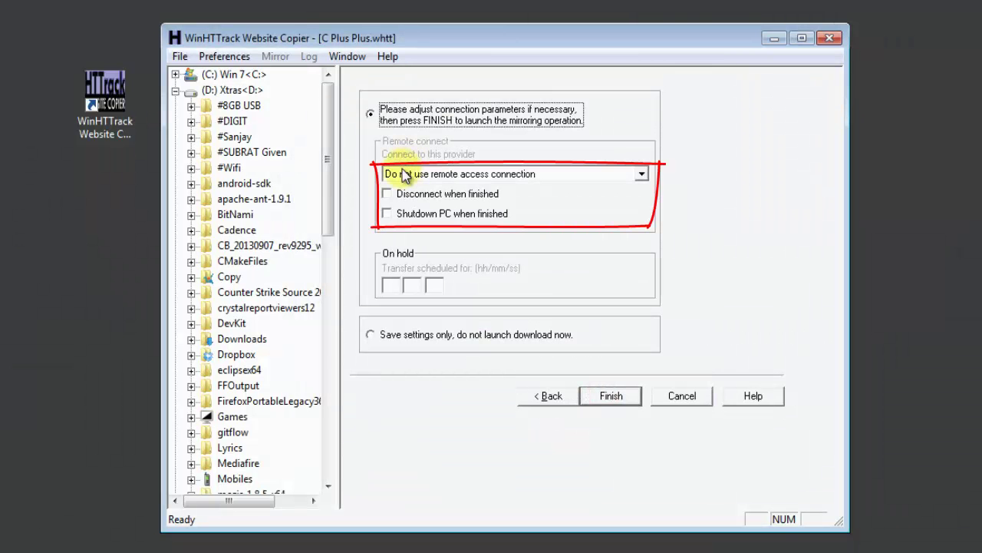
click(395, 175)
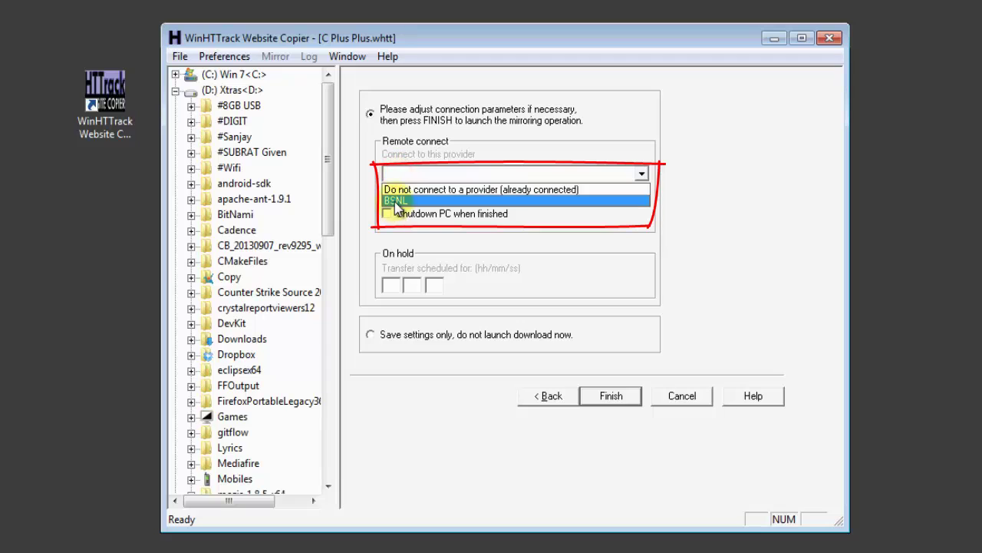
click(395, 201)
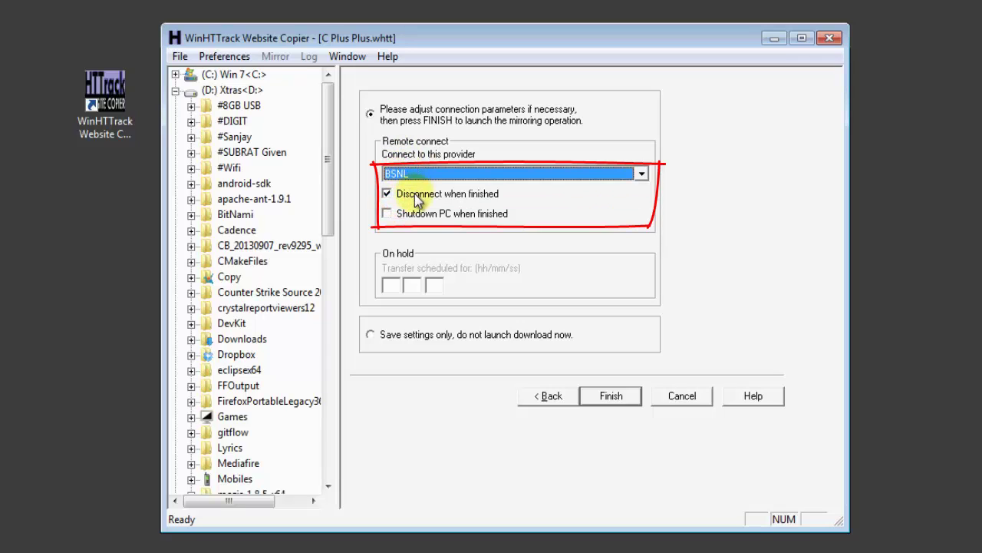
click(416, 173)
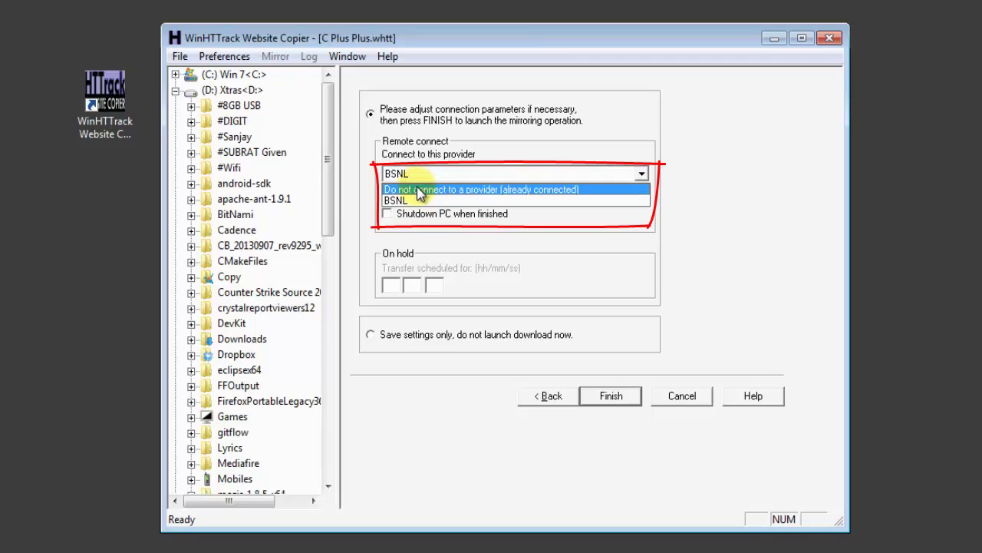
click(419, 190)
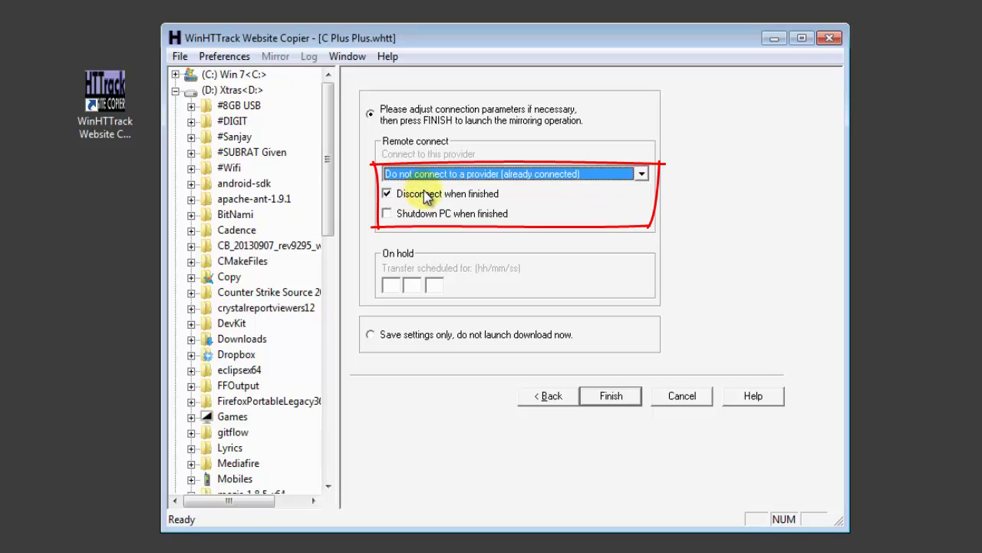
click(470, 195)
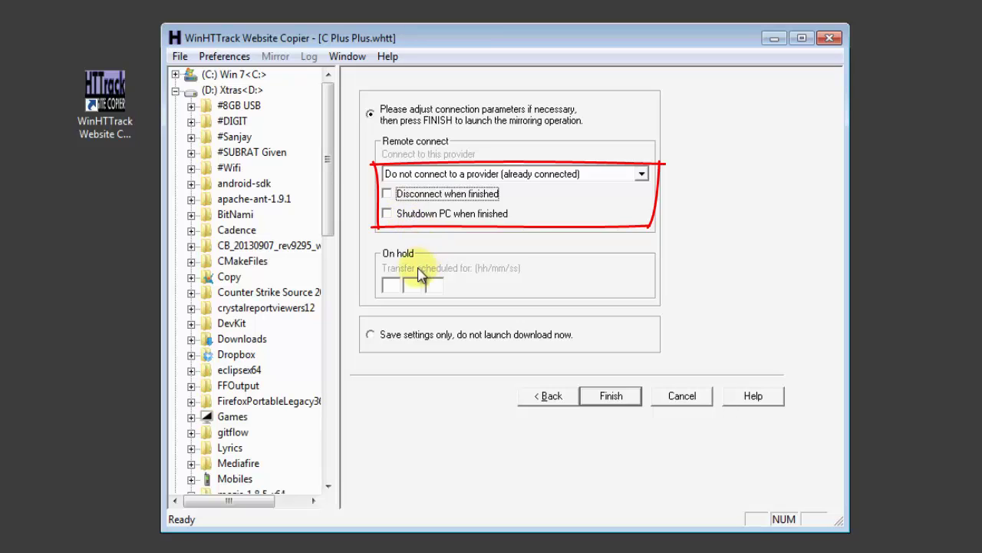
- Enter 2 hours and 5 minutes in the On hold schedule fields
click(393, 285)
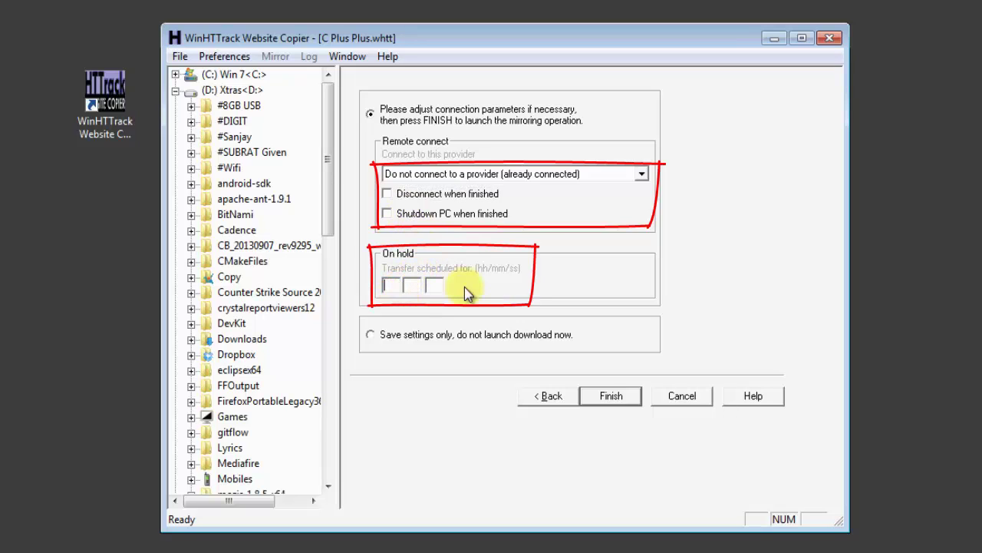
text(2)
click(413, 285)
text(5)
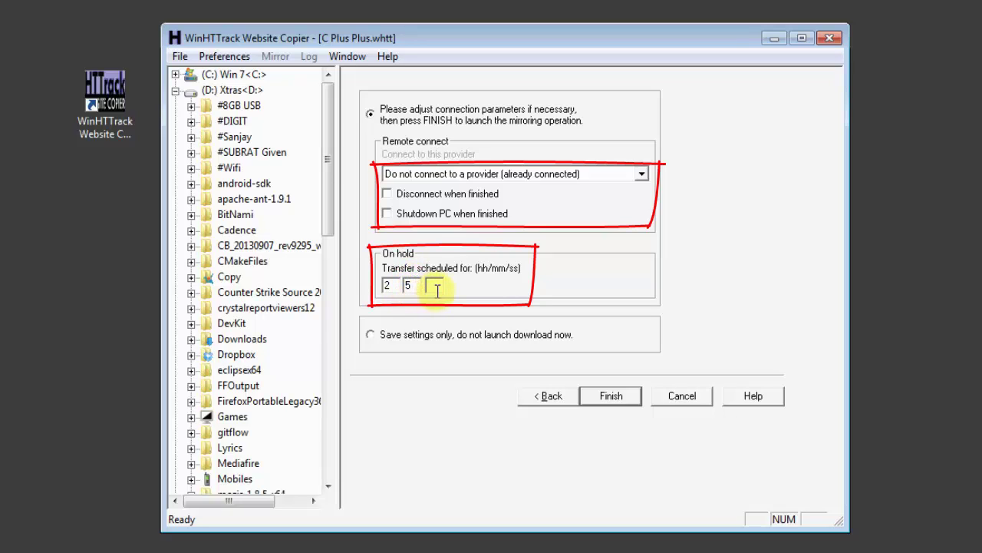
click(391, 285)
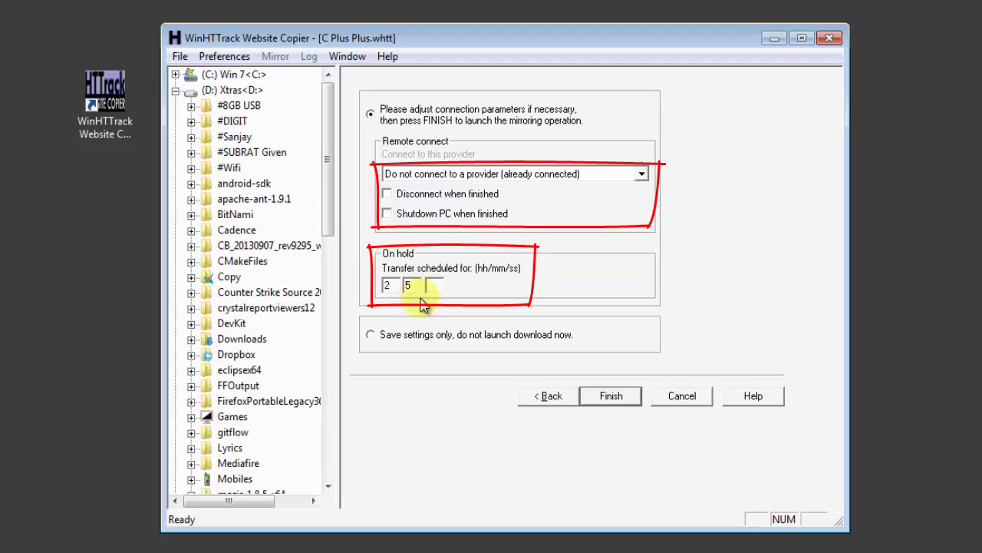
key(Tab)
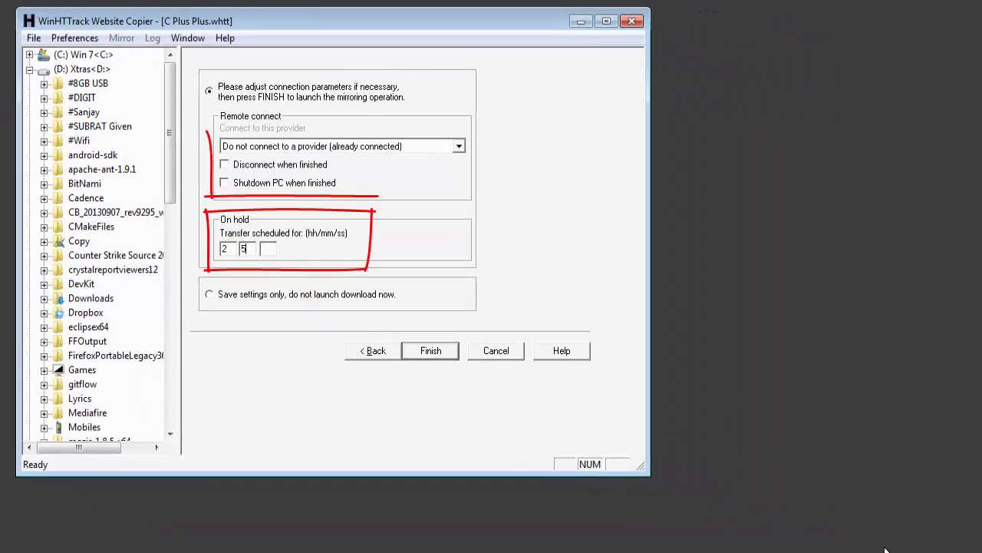
- Check the system time, launch the scheduled mirror, then stop the pending operation
click(921, 549)
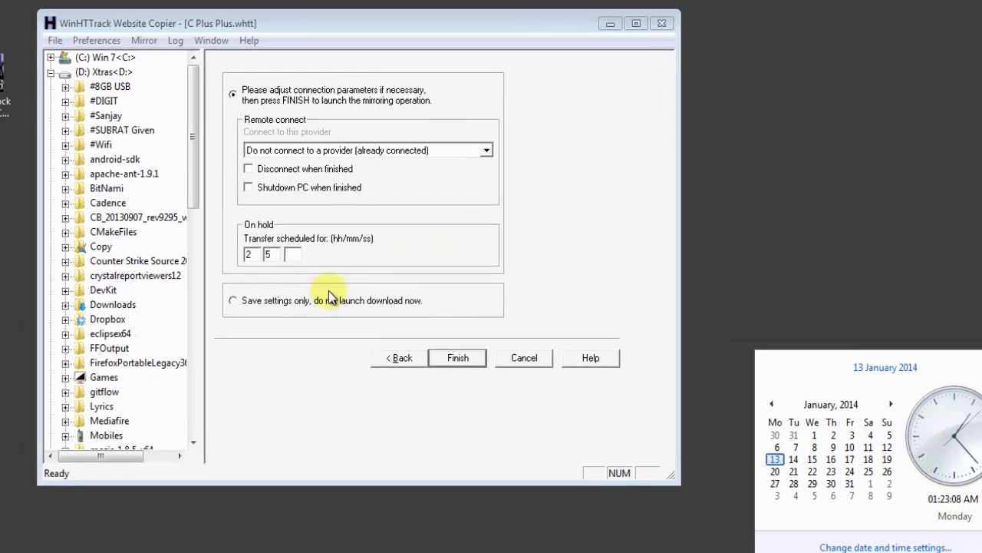
click(358, 252)
click(466, 363)
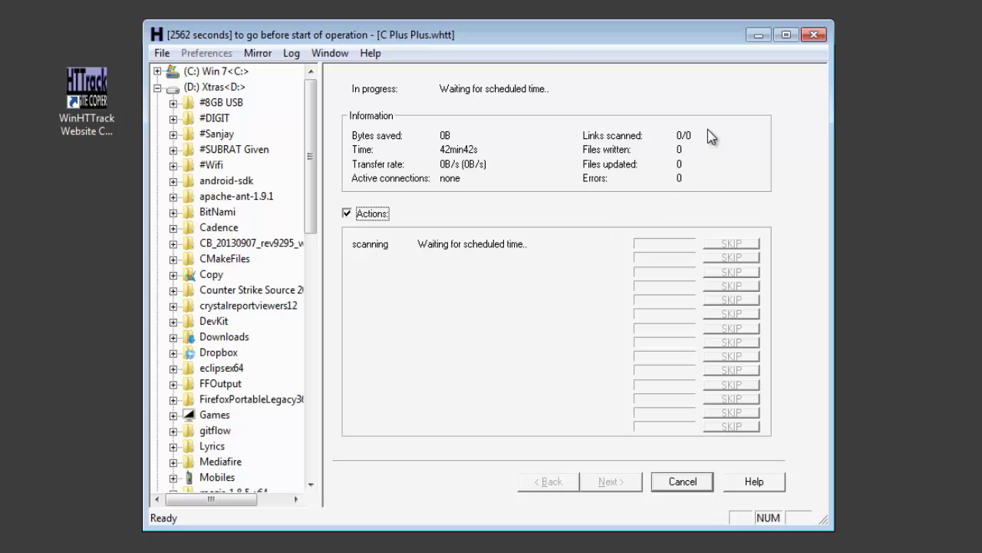
click(684, 481)
- Confirm stopping the waiting mirror, then open d:\my web sites through the Run dialog
click(478, 324)
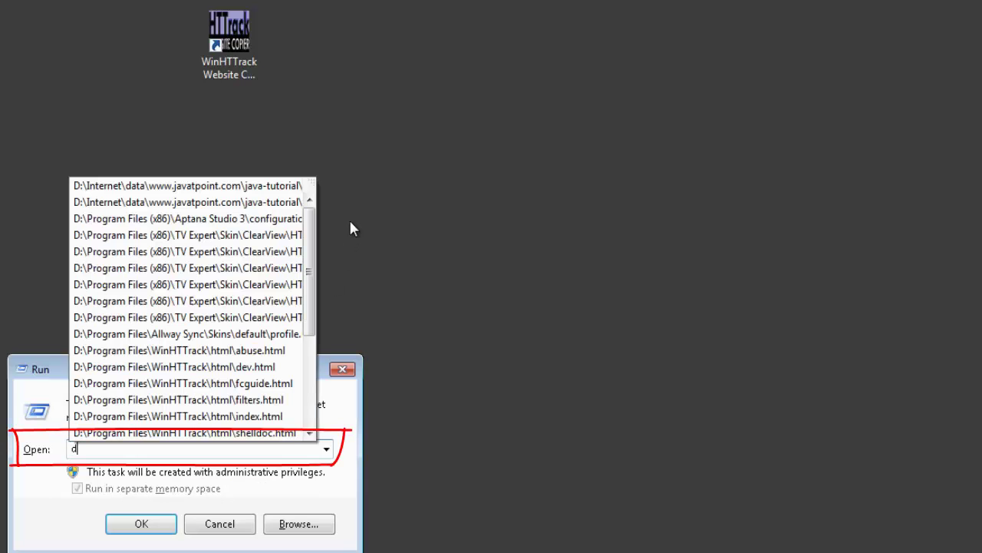
text(y we)
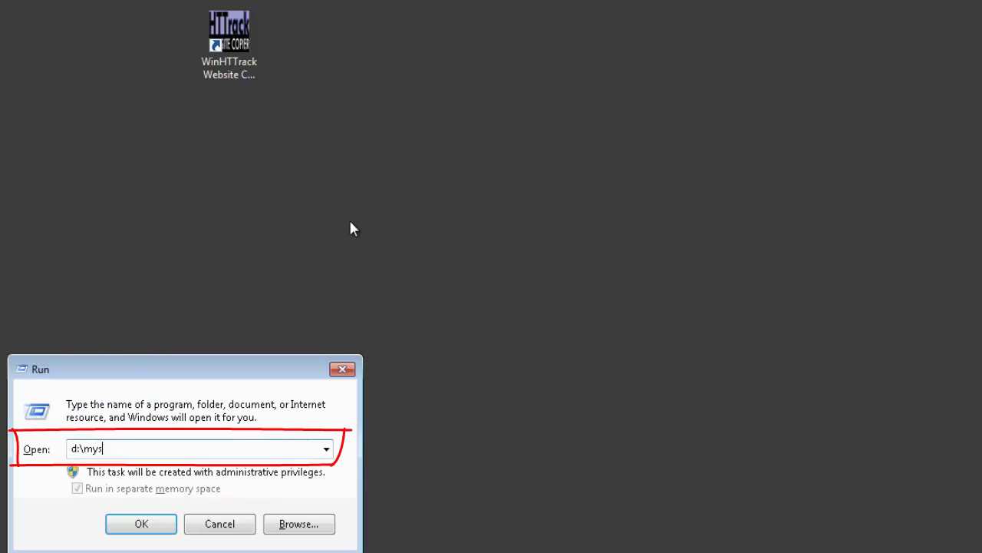
key(Return)
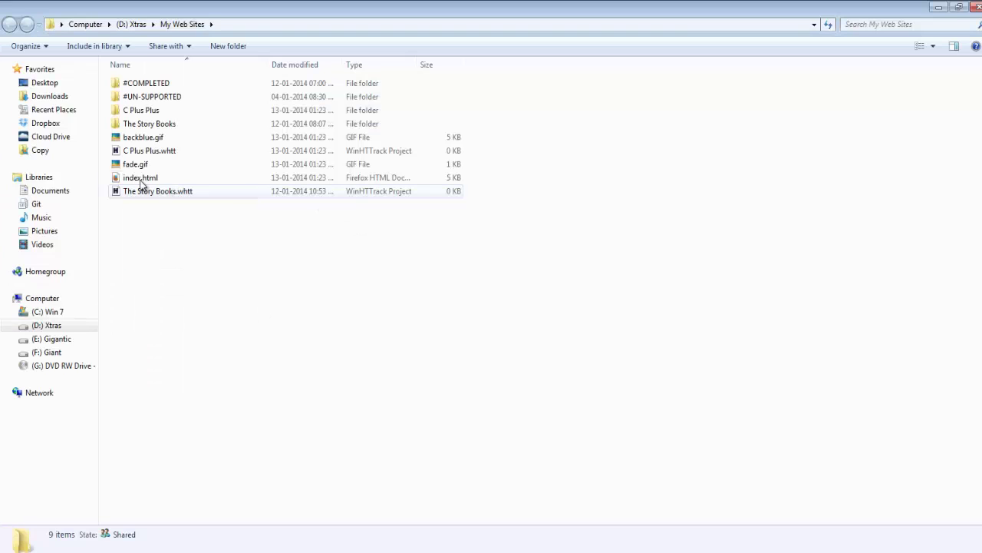
- Resize Explorer, open C Plus Plus to confirm it holds only hts-cache, and return to My Web Sites
click(131, 110)
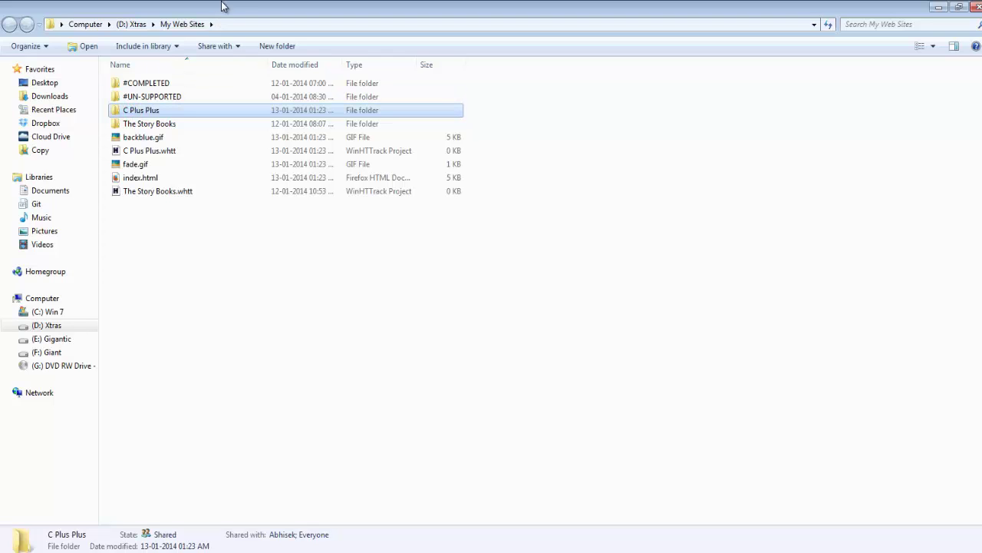
drag(224, 8, 443, 94)
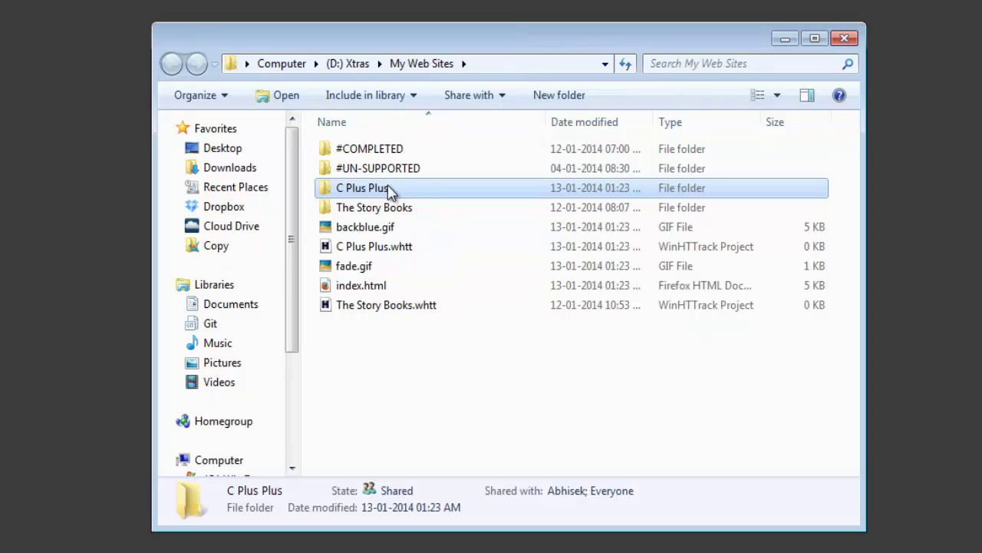
double_click(379, 189)
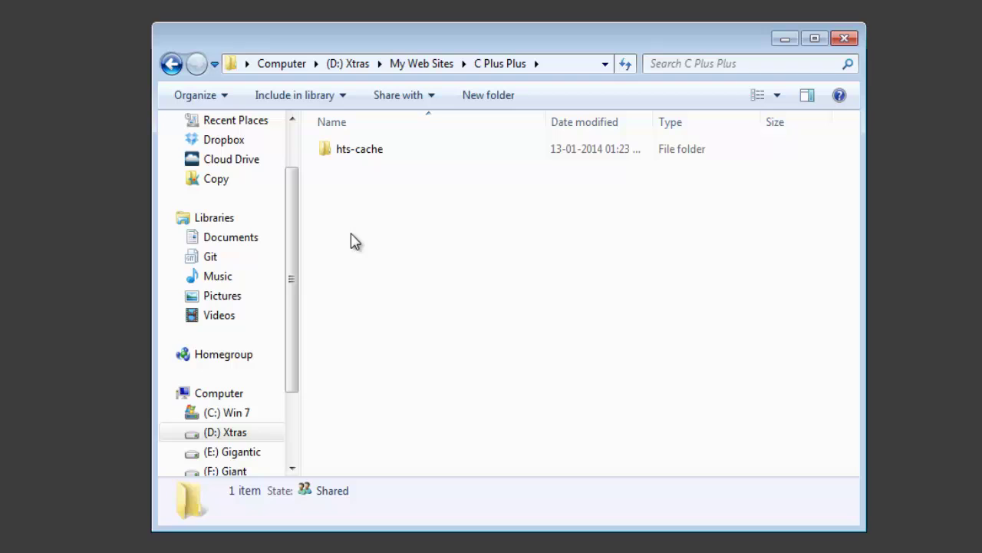
click(430, 66)
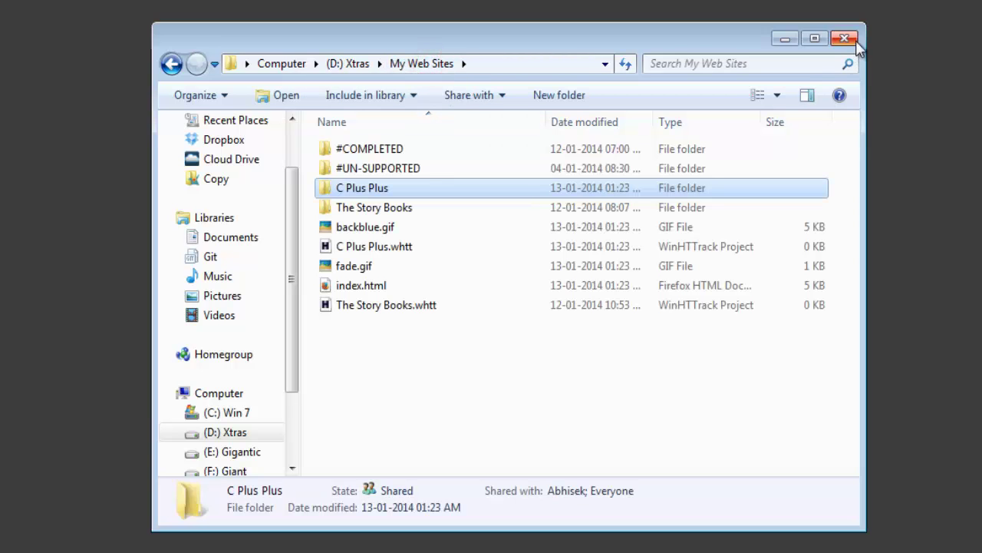